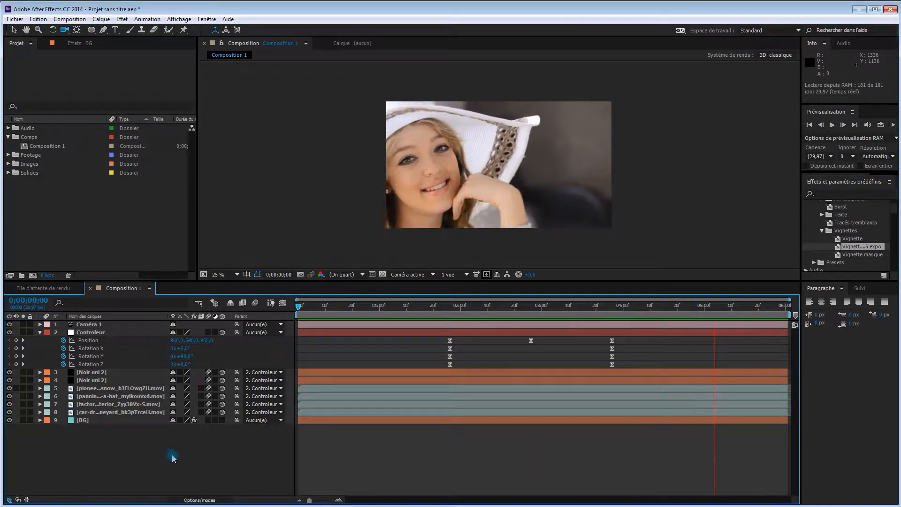
- Create a new composition with the HDTV 1080 29,97 preset and a duration of 0;00;06;00
key("space")
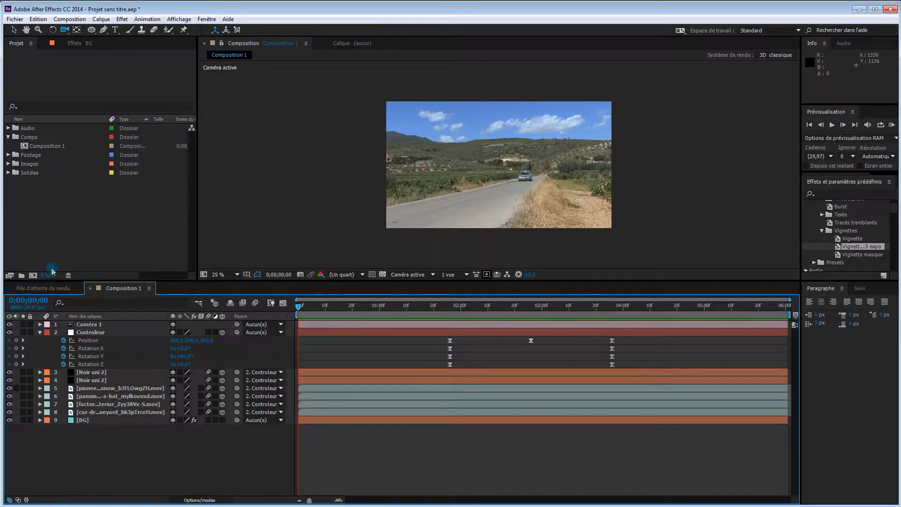
left_click(33, 276)
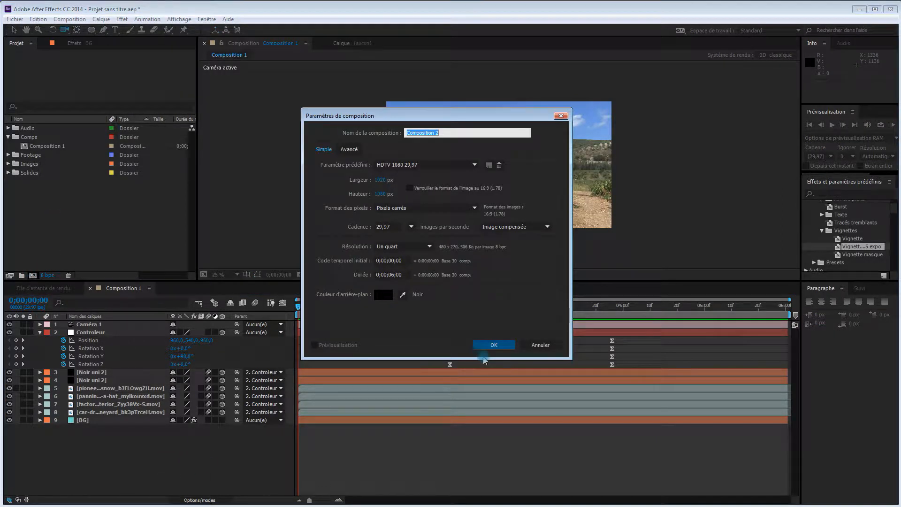
left_click(491, 346)
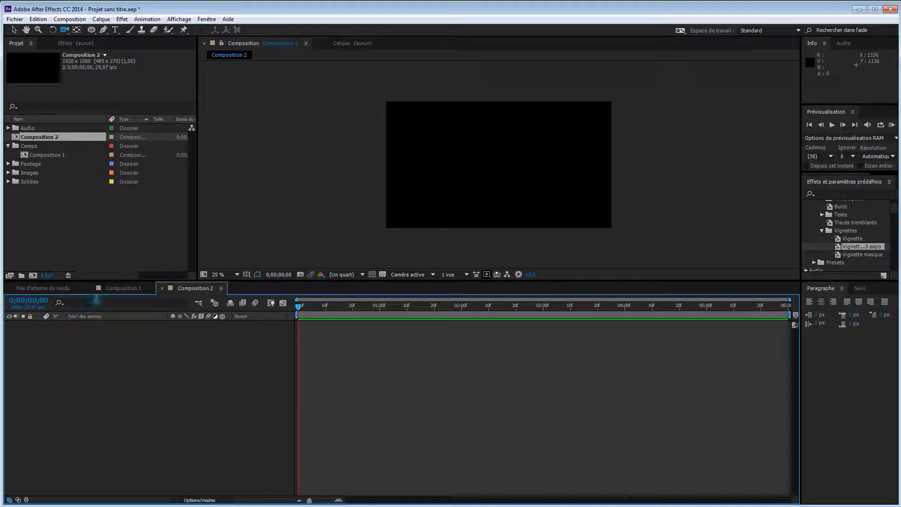
- Start a new solid in the empty composition, match it to the composition size and name it AP
right_click(174, 345)
mouse_move(211, 352)
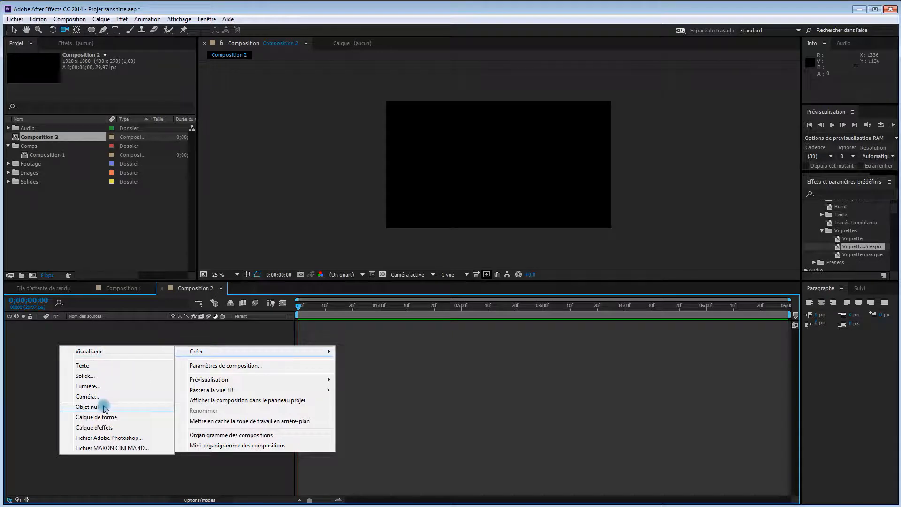
left_click(85, 376)
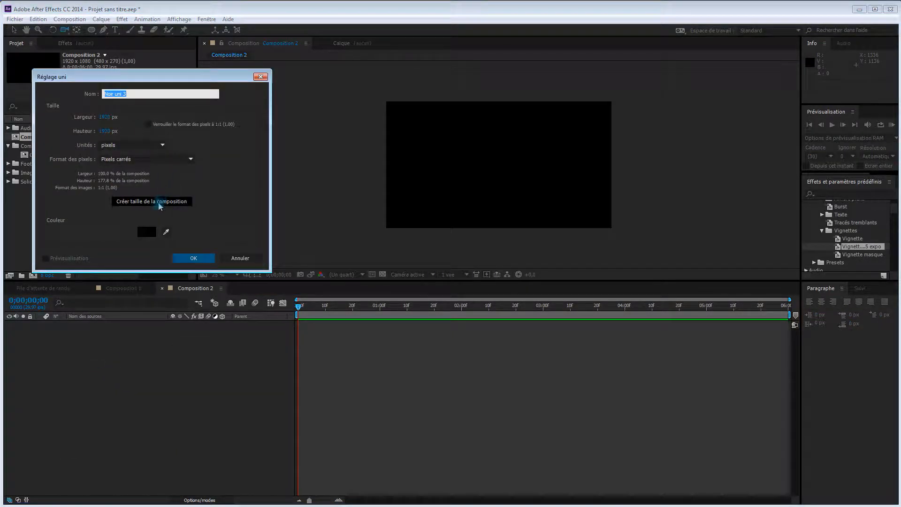
left_click(185, 201)
left_click_drag(136, 93, 98, 102)
type("AP")
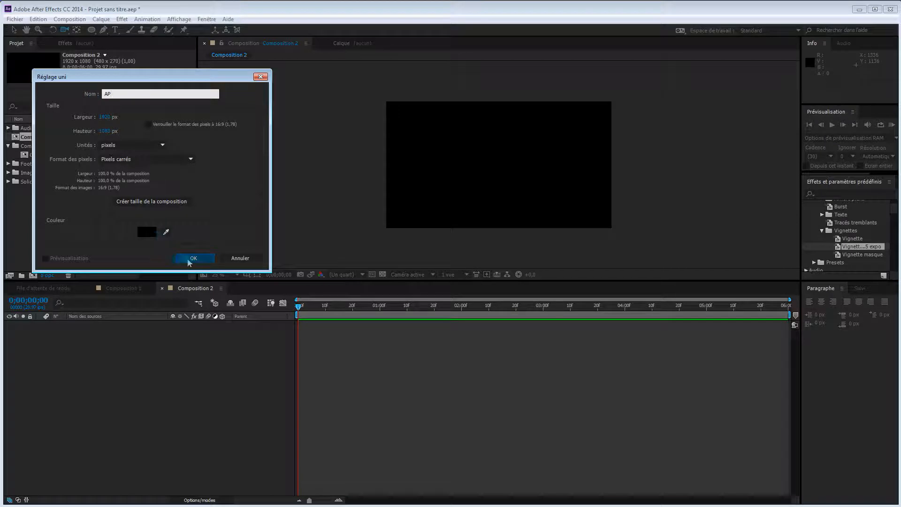
- Give the AP solid the bright cyan colour 5DF9FF and add it to the composition
left_click(147, 231)
left_click_drag(297, 159, 297, 133)
left_click_drag(270, 101, 244, 72)
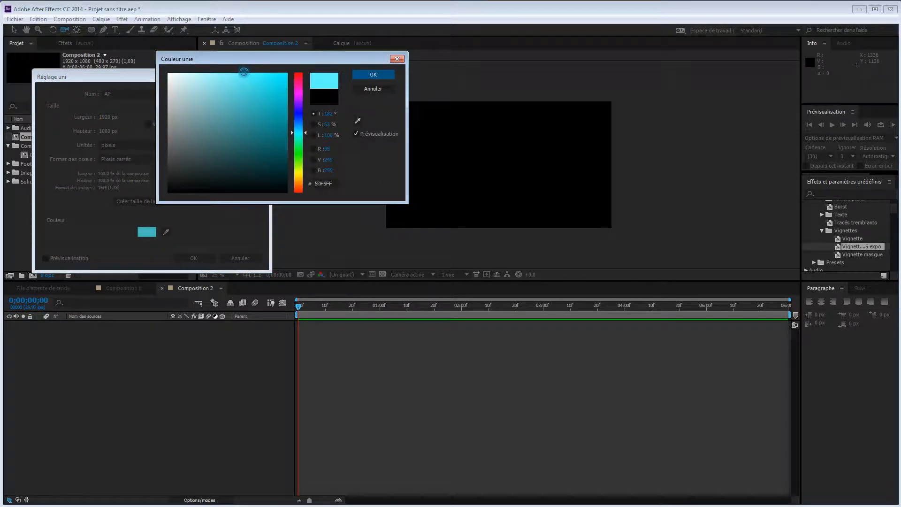
left_click(373, 74)
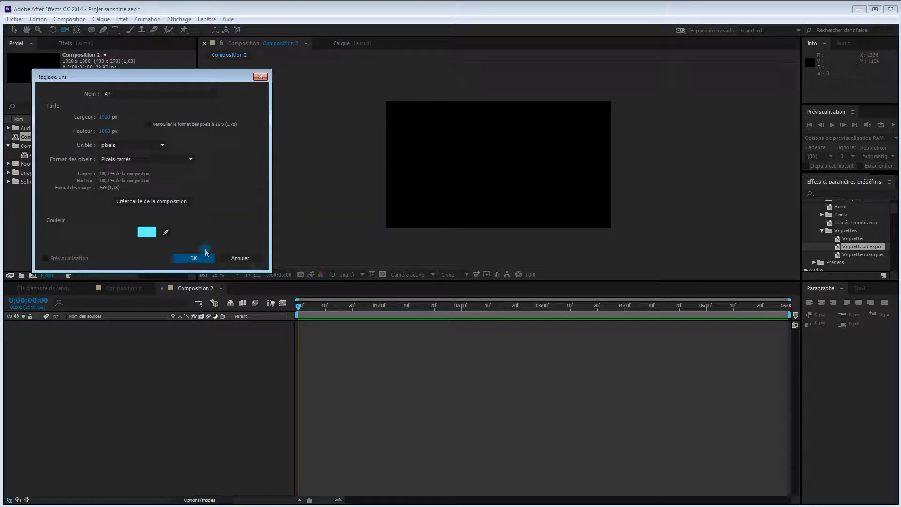
left_click(195, 258)
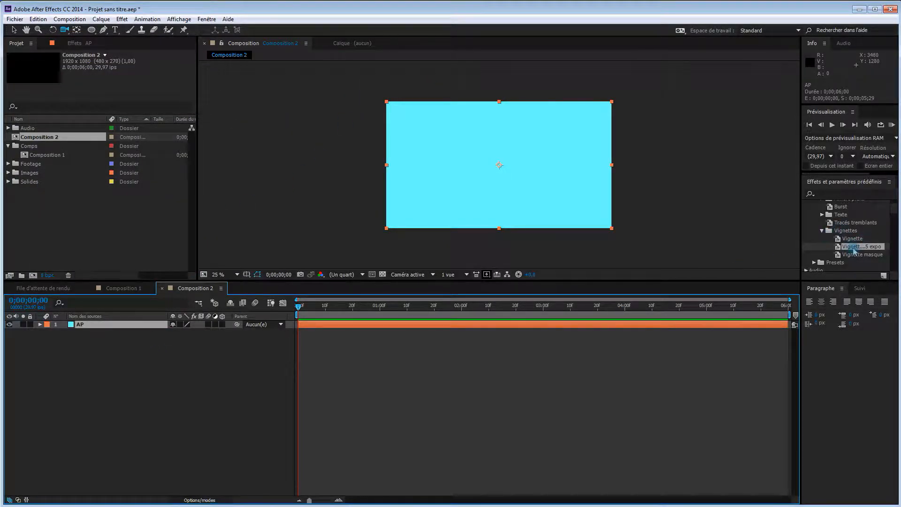
- Apply the exposure vignette preset to the AP solid and expand the layer's properties
left_click_drag(857, 247, 548, 207)
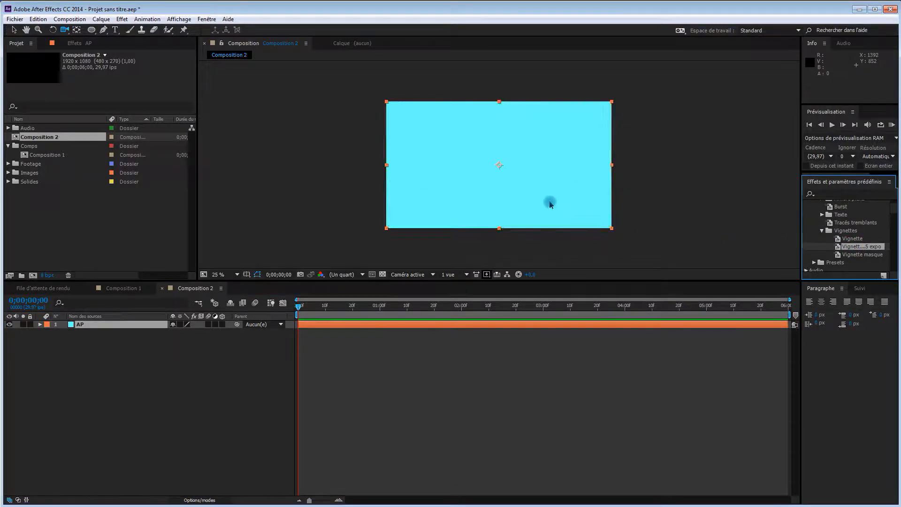
left_click(40, 324)
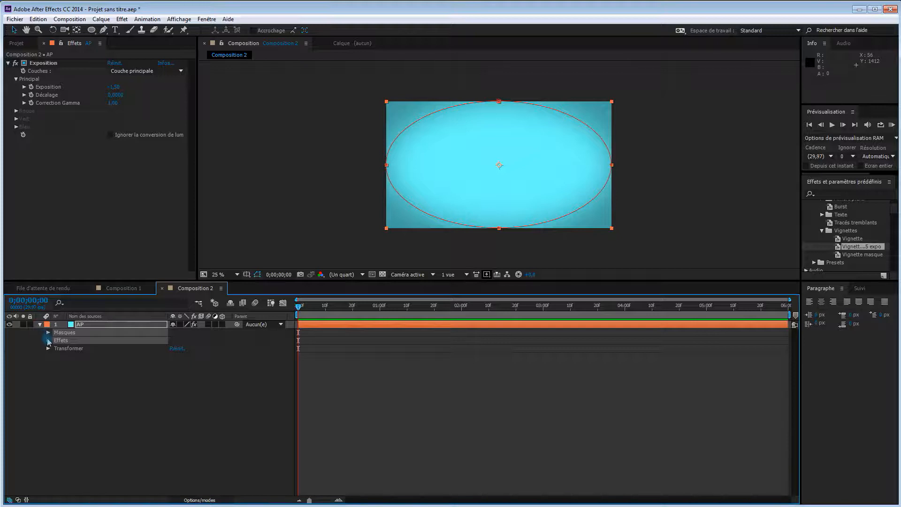
left_click(56, 366)
- Feather the AP layer's vignette mask to 470 pixels and adjust its expansion to soften the darkened edges
left_click(48, 333)
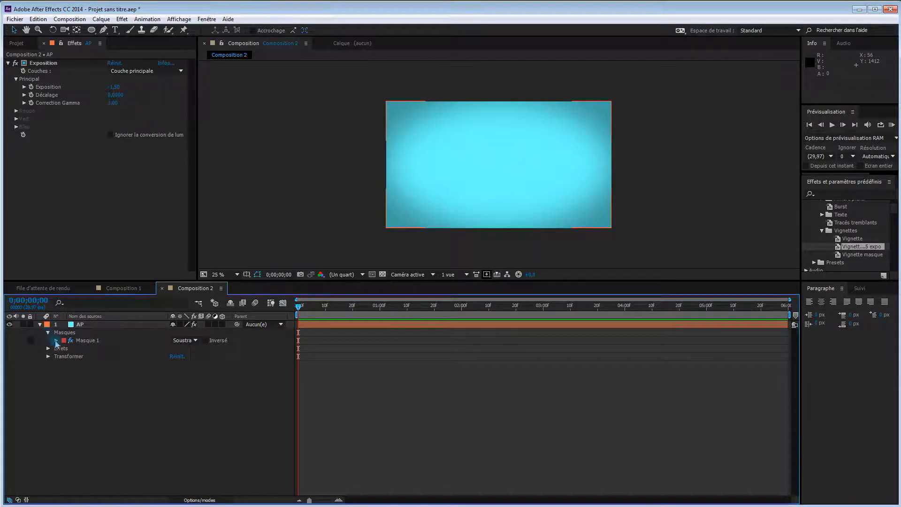
left_click(56, 341)
left_click_drag(200, 361, 277, 356)
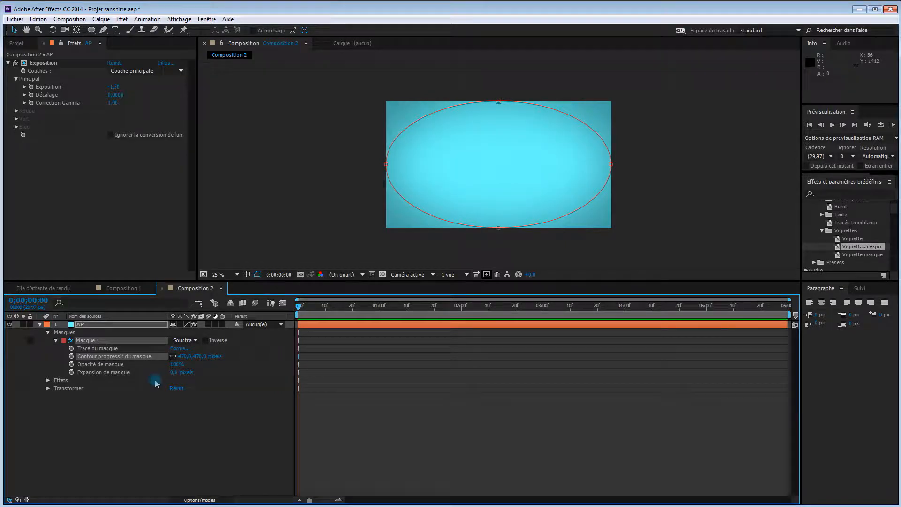
left_click_drag(174, 373, 273, 344)
left_click(213, 402)
left_click(40, 324)
left_click(115, 347)
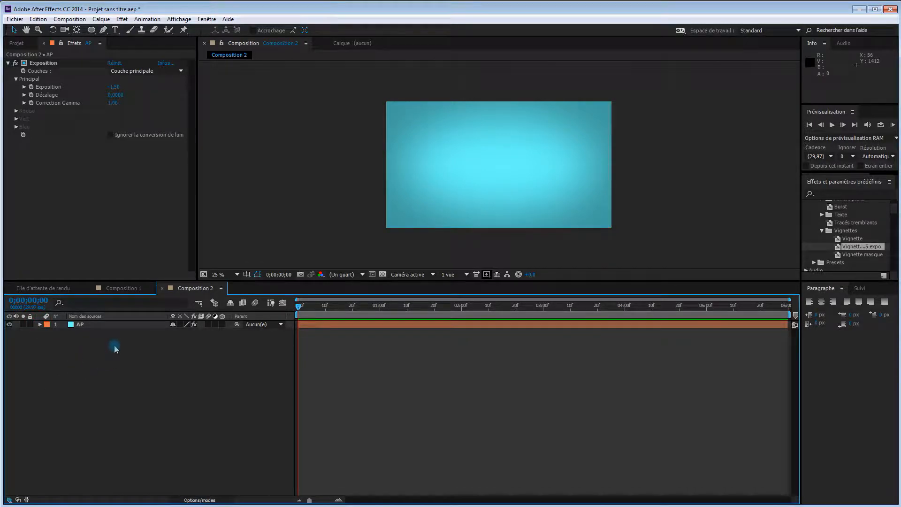
- Add all four clips from the Footage folder to the composition above the AP layer
right_click(160, 352)
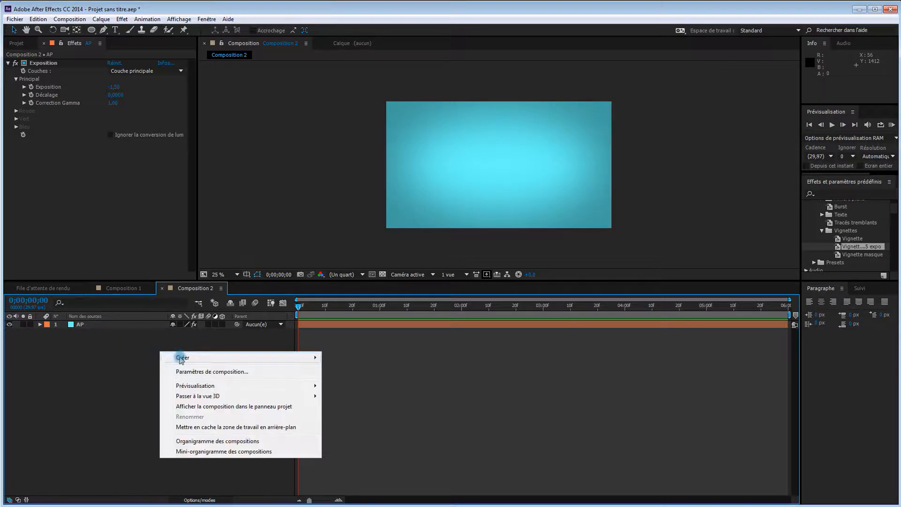
left_click(145, 344)
left_click(17, 43)
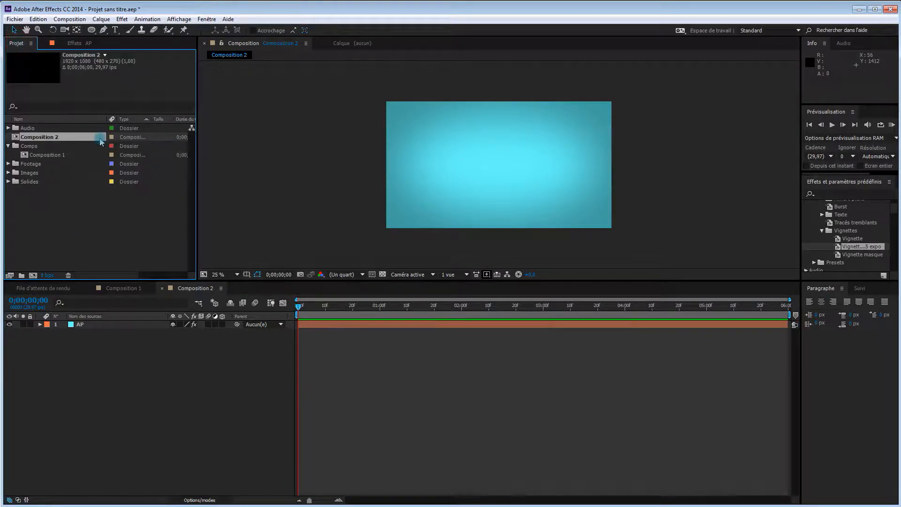
left_click(8, 146)
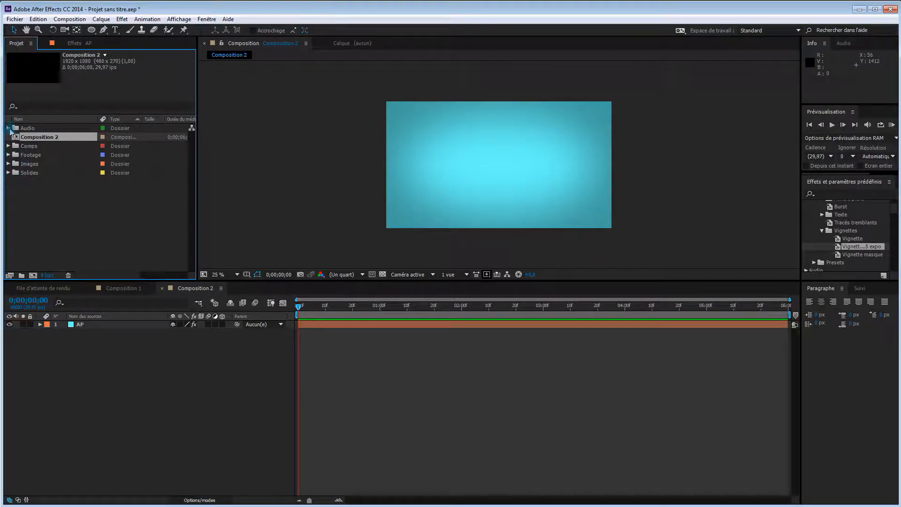
left_click(8, 127)
left_click(8, 155)
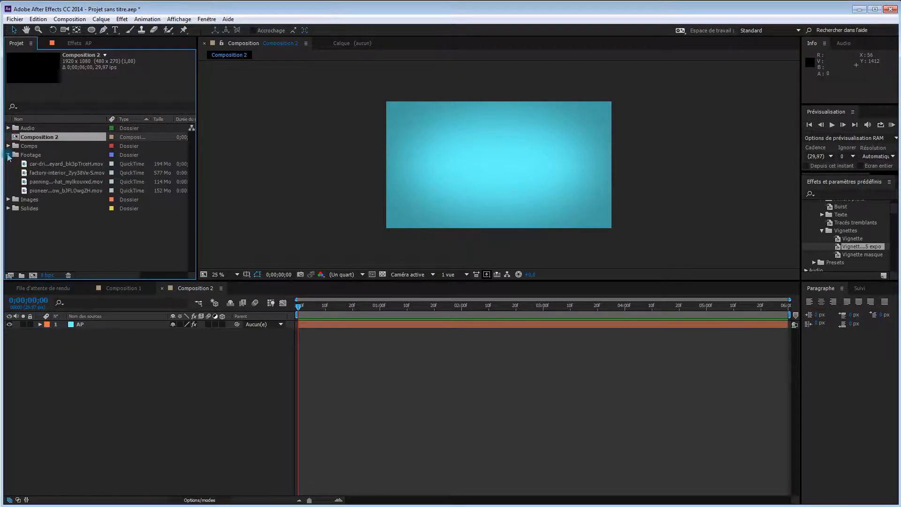
left_click(54, 164)
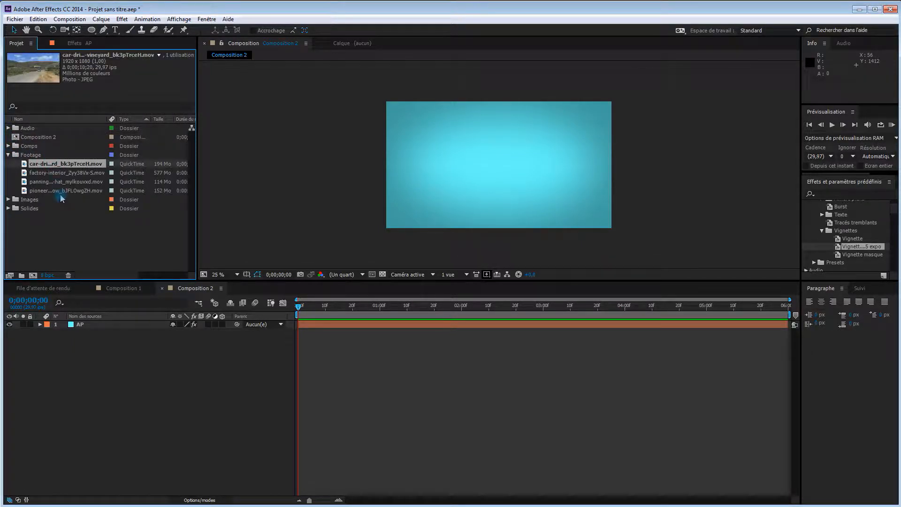
left_click(61, 190, "shift")
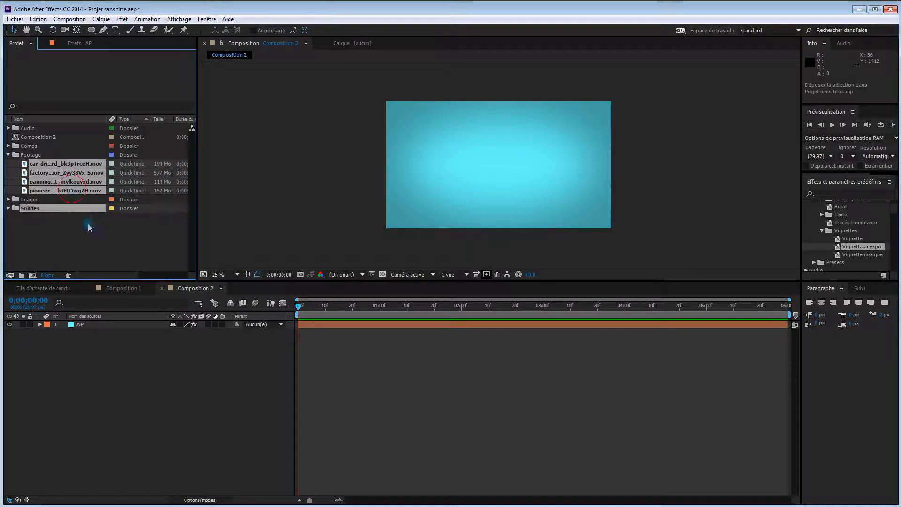
left_click_drag(102, 322, 102, 321)
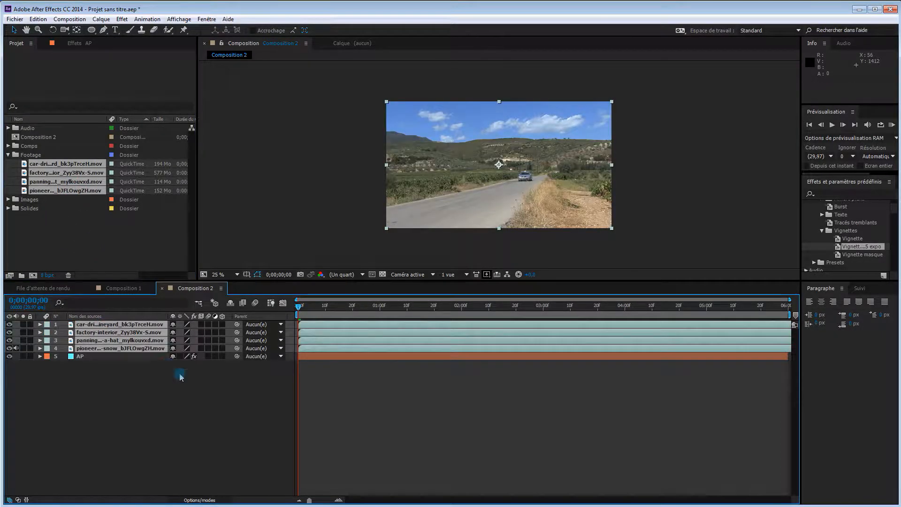
- Make the four clips 3D layers and set the Z value of their anchor points to 960
left_click_drag(437, 309, 223, 351)
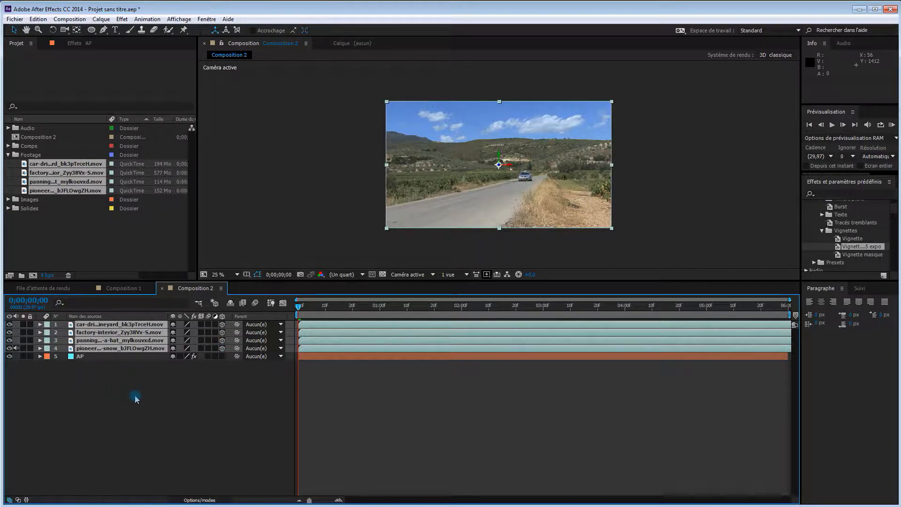
key("a")
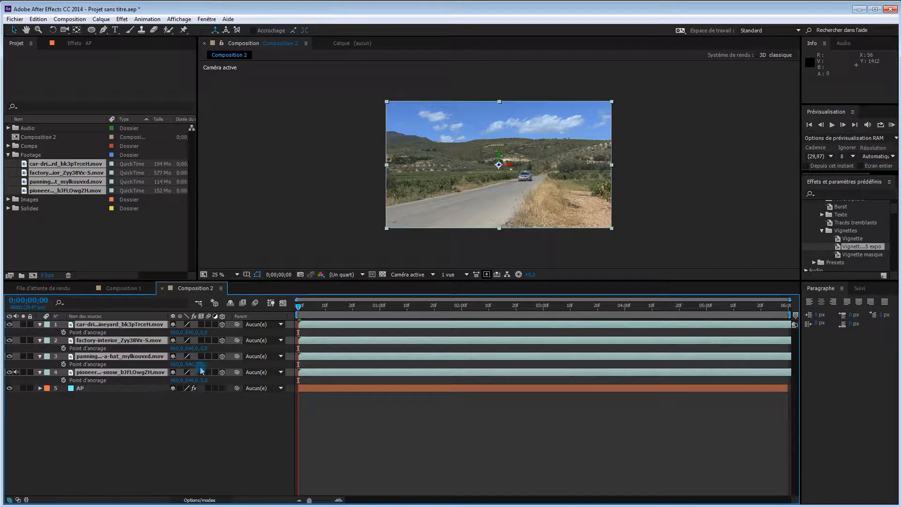
left_click(205, 332)
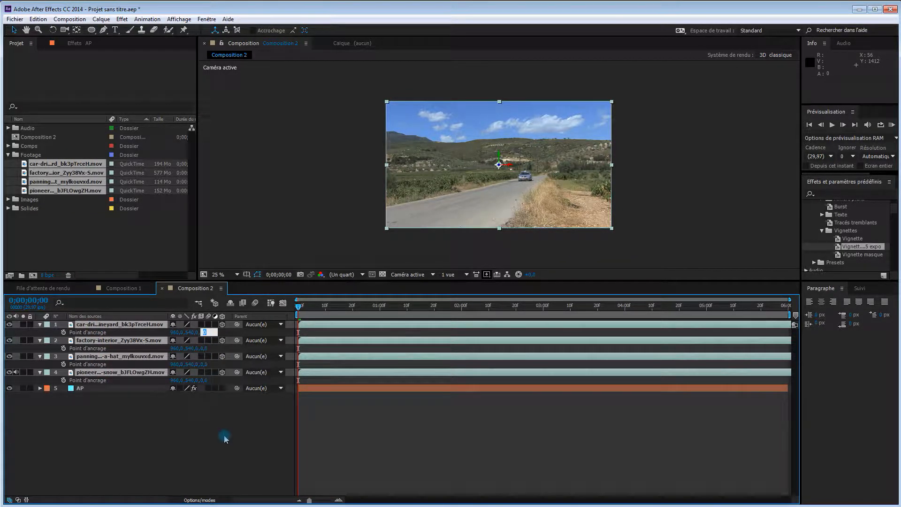
type("960")
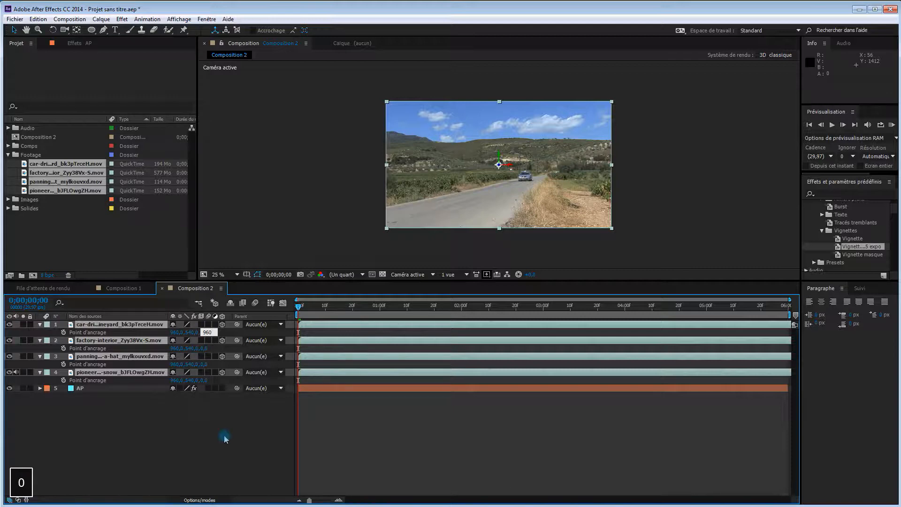
key("Return")
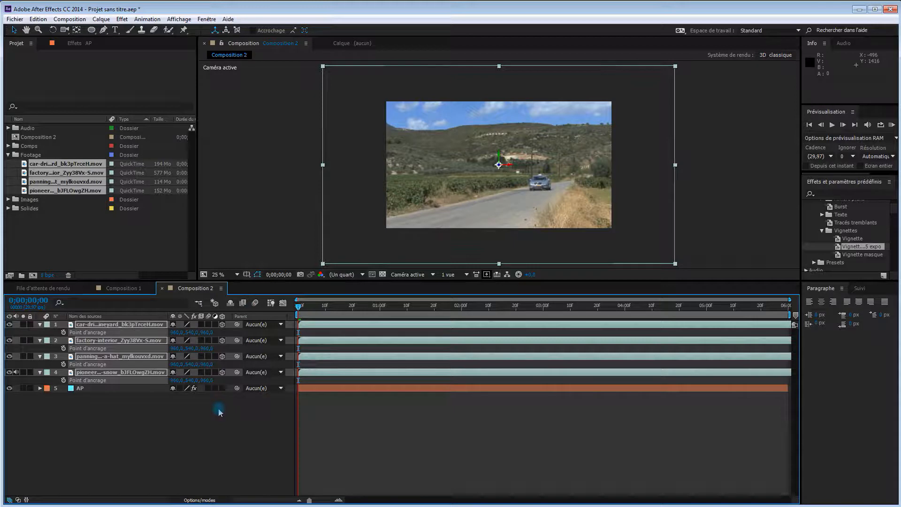
- Switch the composition view to Vue personnalisée 1 and reveal the rotation properties of the four clips
left_click(415, 276)
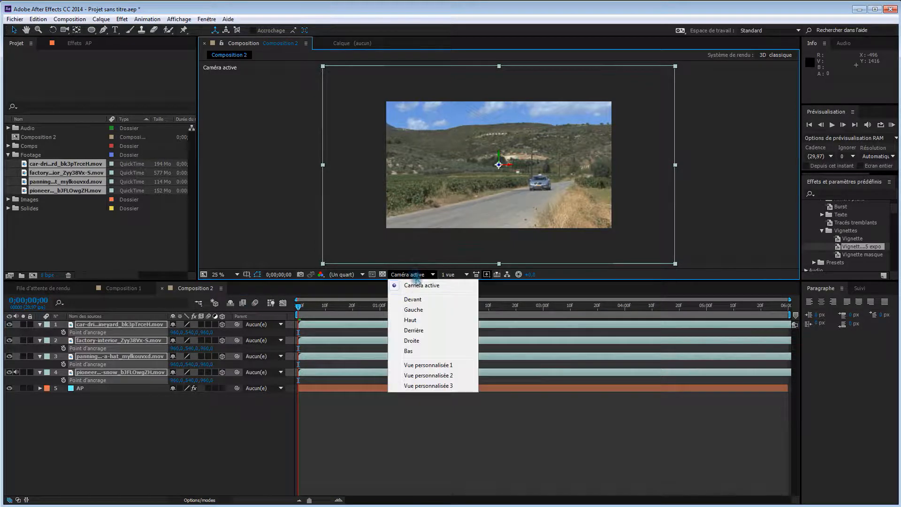
left_click(419, 365)
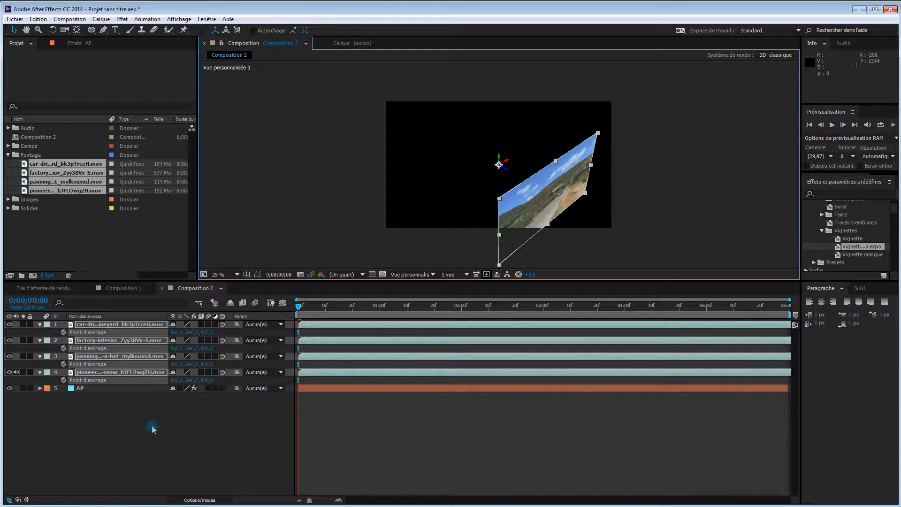
key("r")
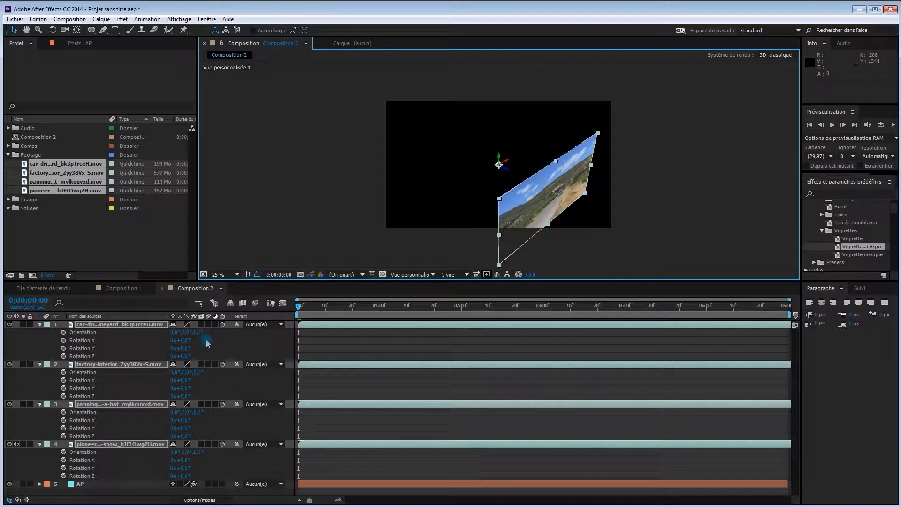
- Set the Y rotation of only the car-driving clip to 90°
left_click(130, 330)
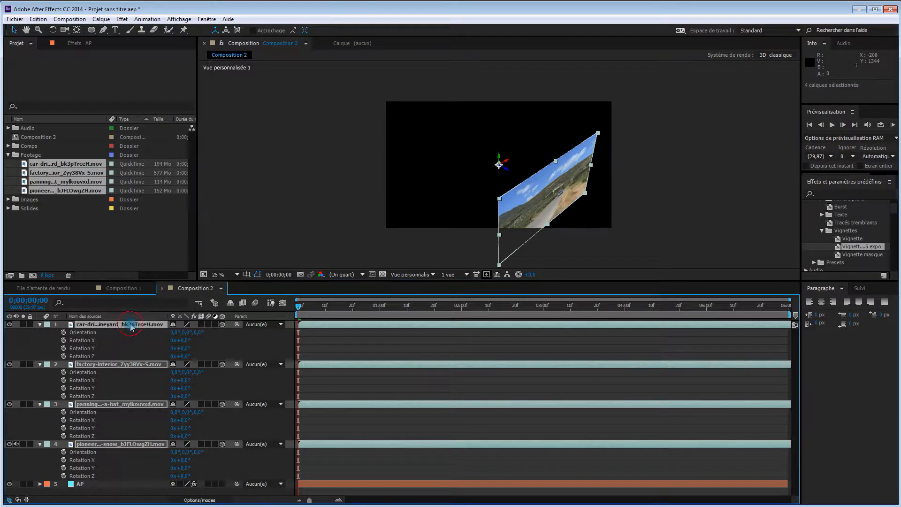
left_click(222, 348)
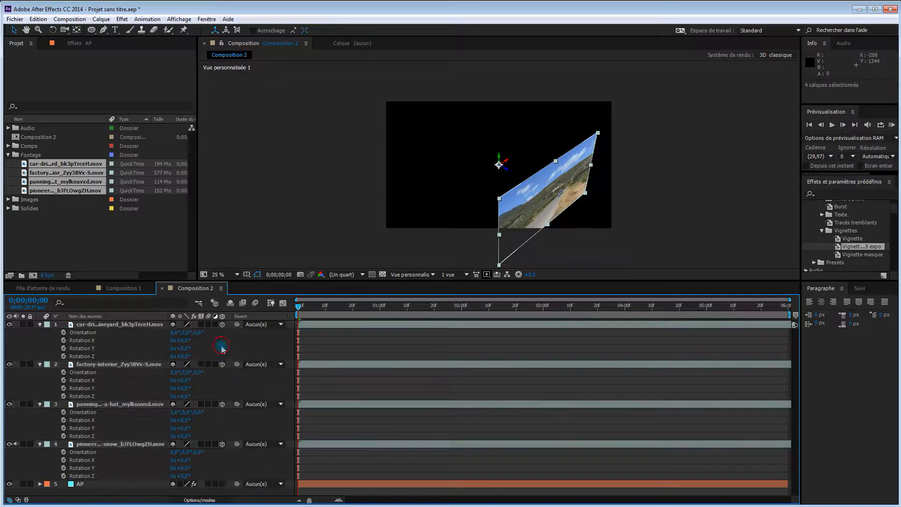
left_click(118, 325)
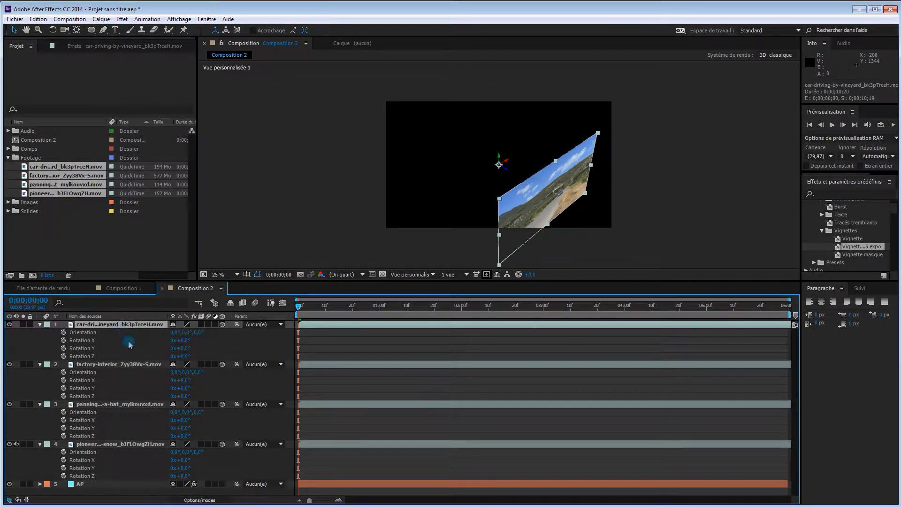
mouse_move(184, 353)
left_mouse_down()
mouse_move(201, 350)
mouse_move(187, 350)
left_mouse_up()
left_click(187, 350)
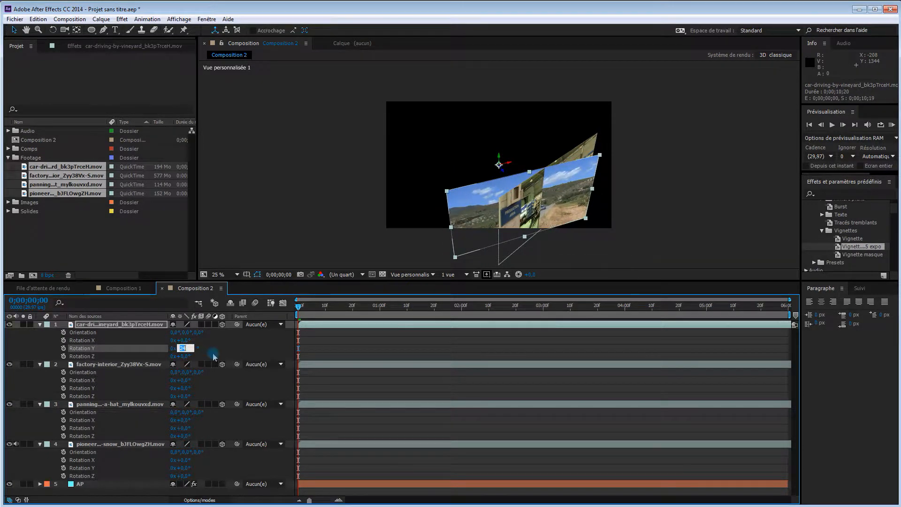
type("90")
key("Return")
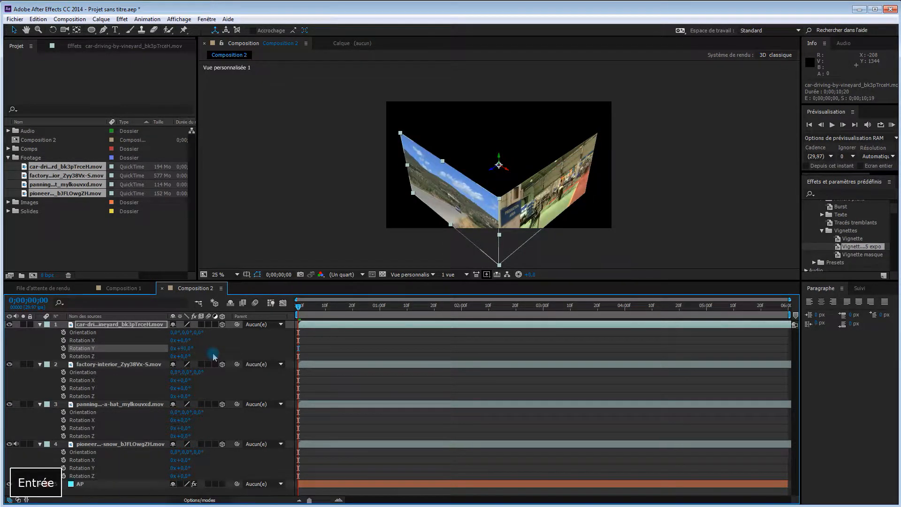
- Set the Y rotation of the factory-interior clip to 180°
left_click(183, 388)
type("18")
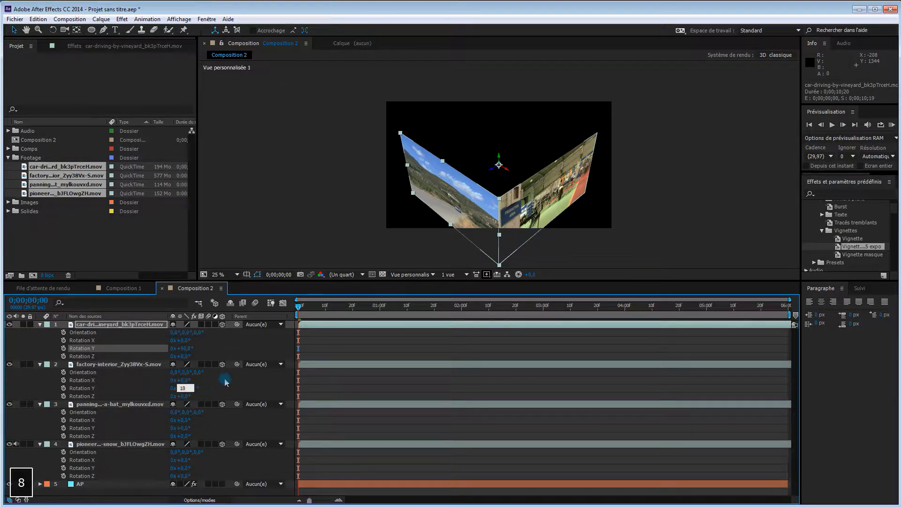
key("BackSpace")
type("80")
key("Return")
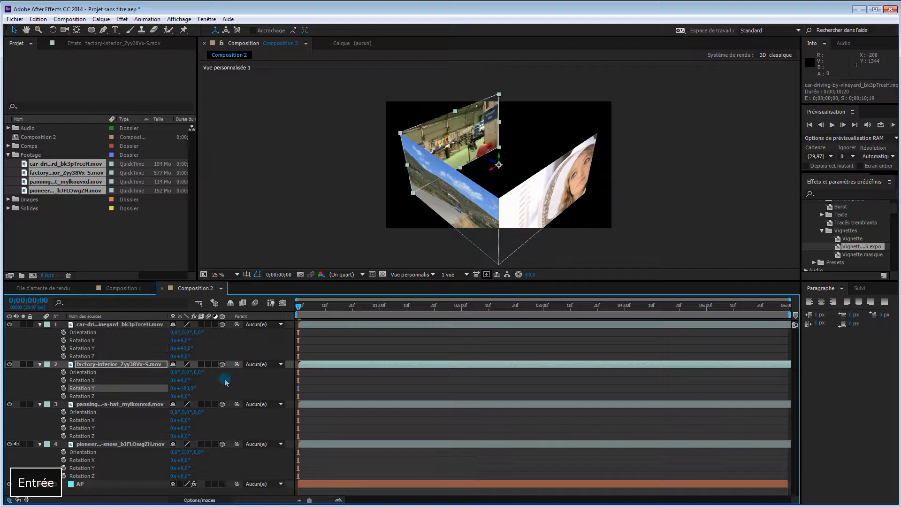
- Set the Y rotation of the panning clip of the woman in a hat to 270° and orbit around the assembled sides
left_click(183, 430)
type("28")
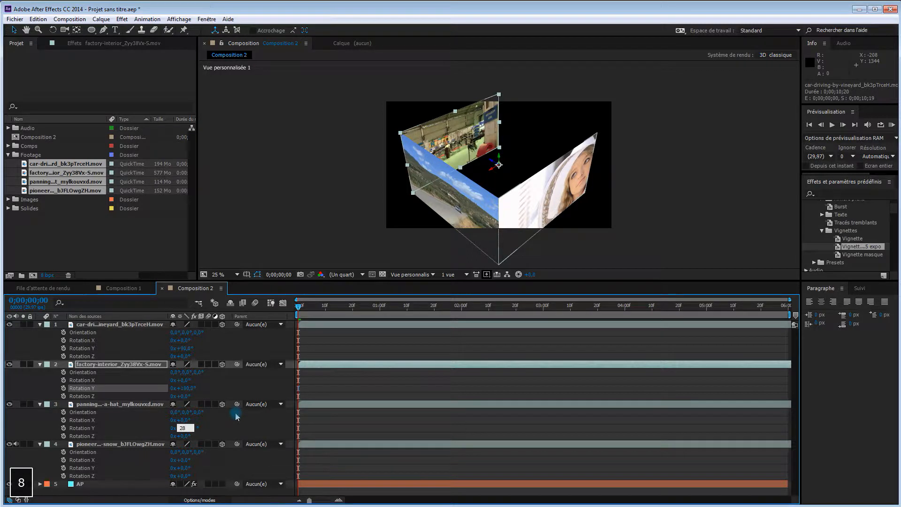
key("BackSpace")
type("70")
key("Return")
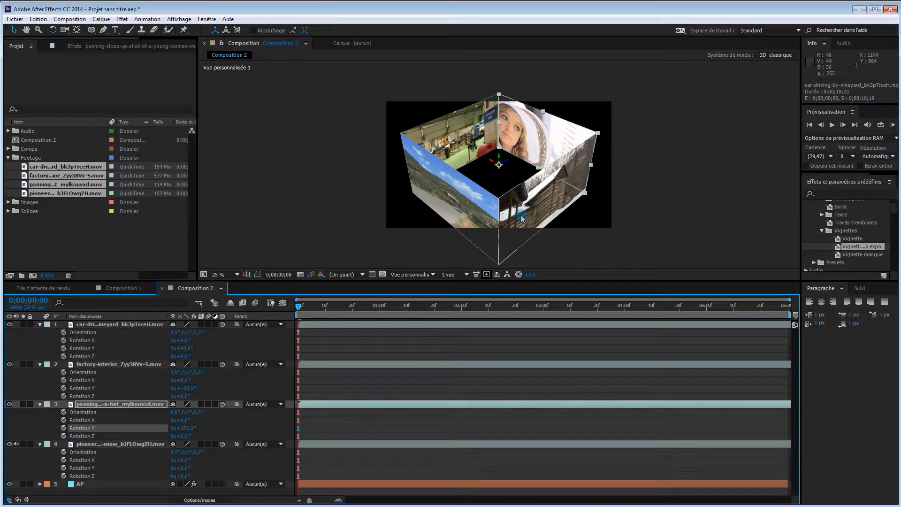
key("c")
left_click_drag(533, 212, 566, 194)
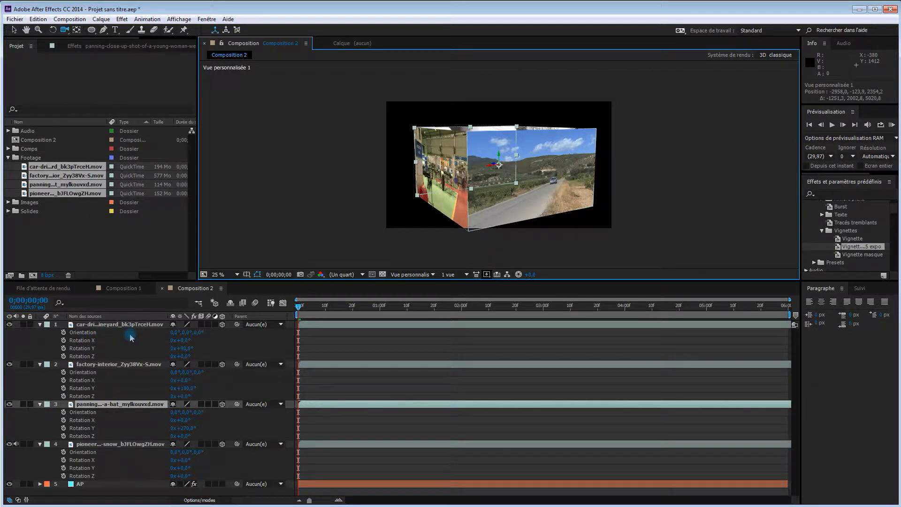
- Collapse the displayed rotation properties of all four clips
key("u")
left_click(174, 479)
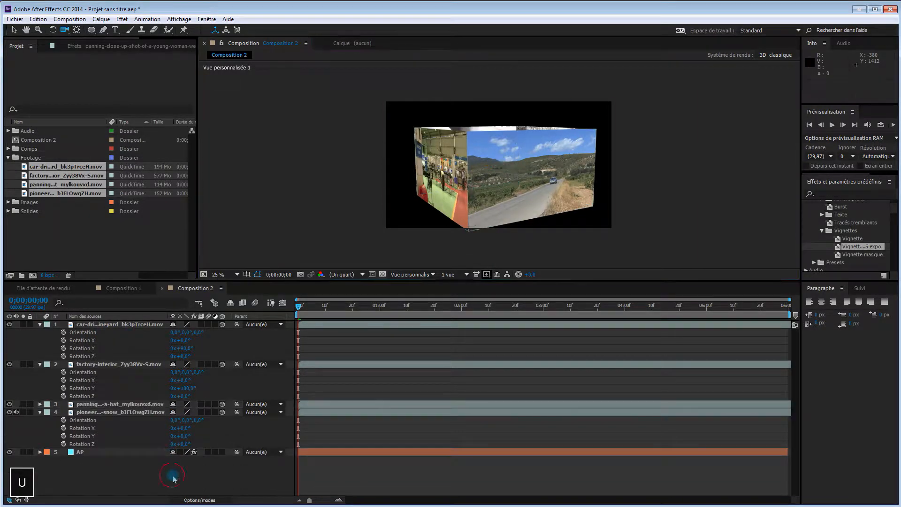
key("u")
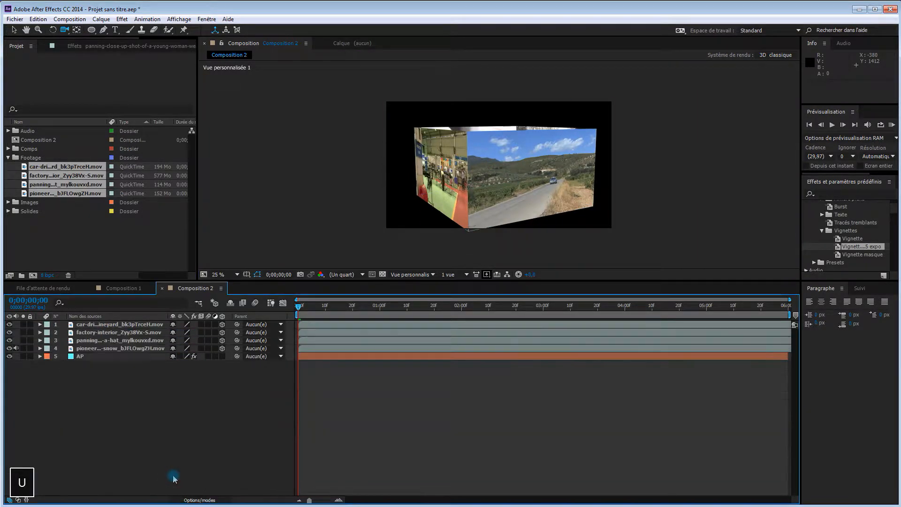
- Start a new solid named Dessus in the composition and set its height to 1920 px
right_click(211, 398)
mouse_move(216, 403)
left_click(147, 427)
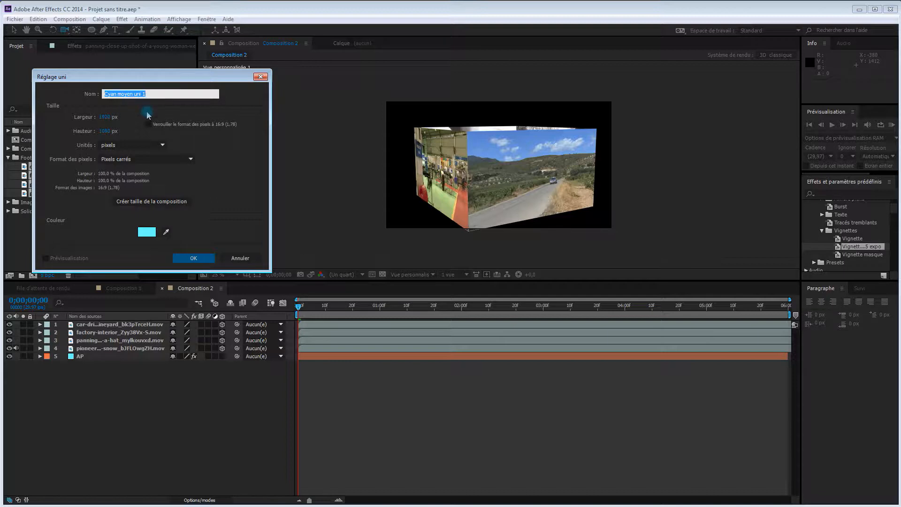
type("S")
key("BackSpace")
type("Dessus")
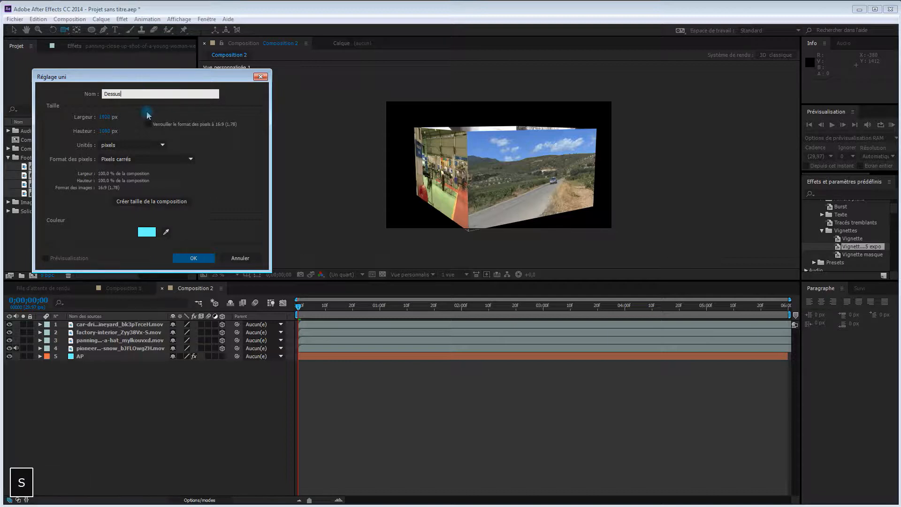
left_click(107, 132)
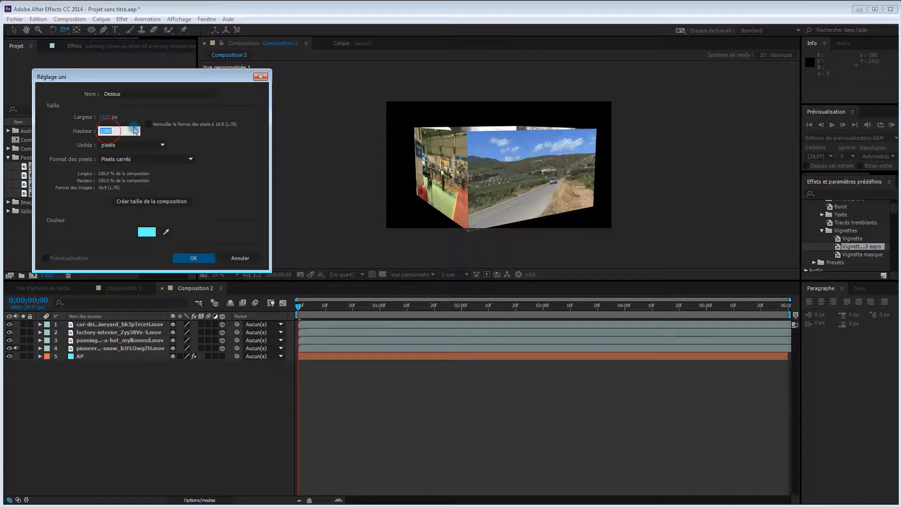
type("1920")
- Give the Dessus solid the dark grey colour 272727 and create it
left_click(146, 232)
left_click_drag(204, 149, 157, 174)
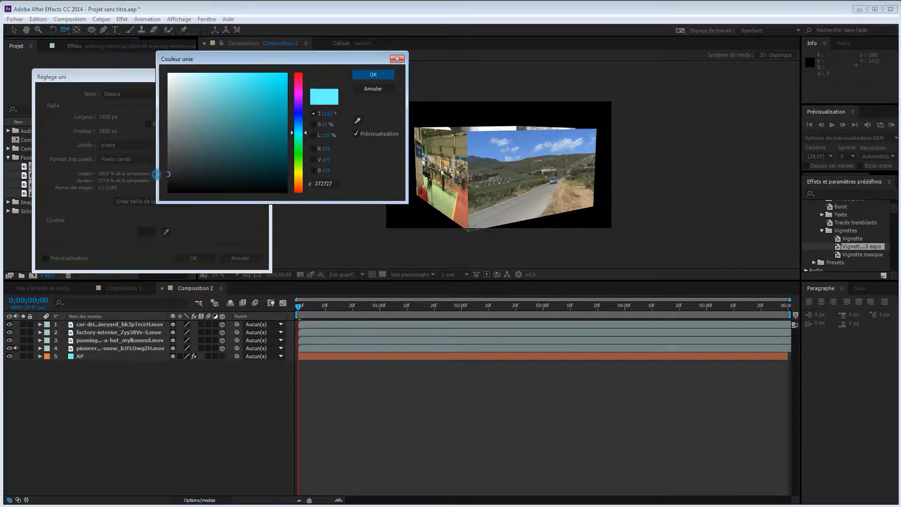
left_click(373, 74)
left_click(191, 258)
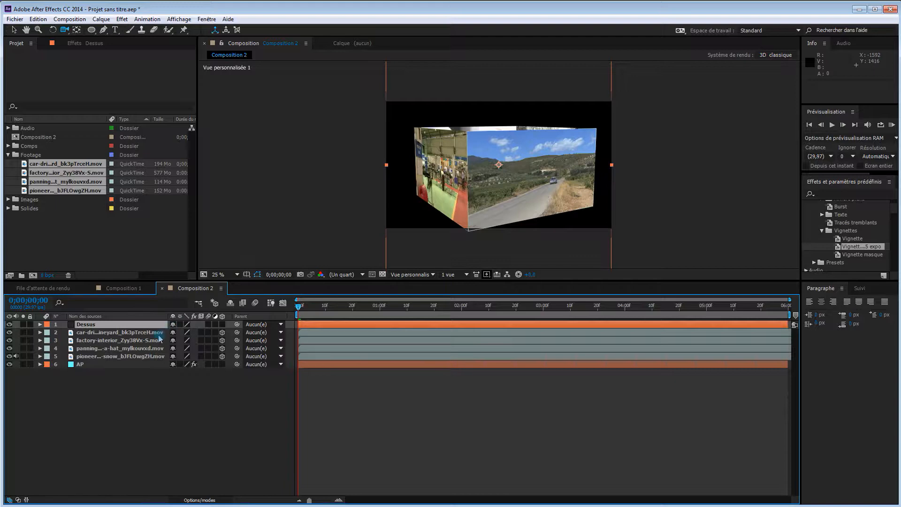
- Make the Dessus solid a 3D layer and set the Z value of its anchor point to 540
left_click(222, 324)
left_click_drag(500, 171, 455, 214)
left_click_drag(471, 250, 560, 205)
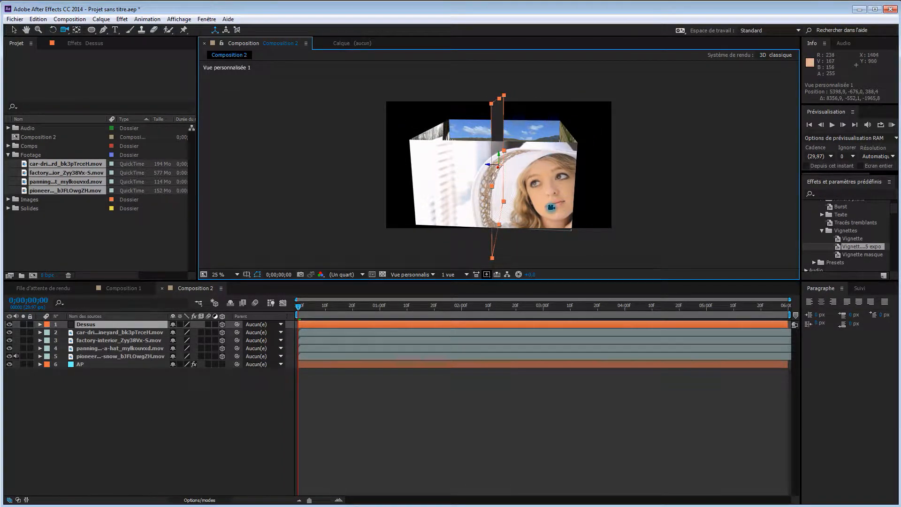
left_click_drag(556, 185, 536, 184)
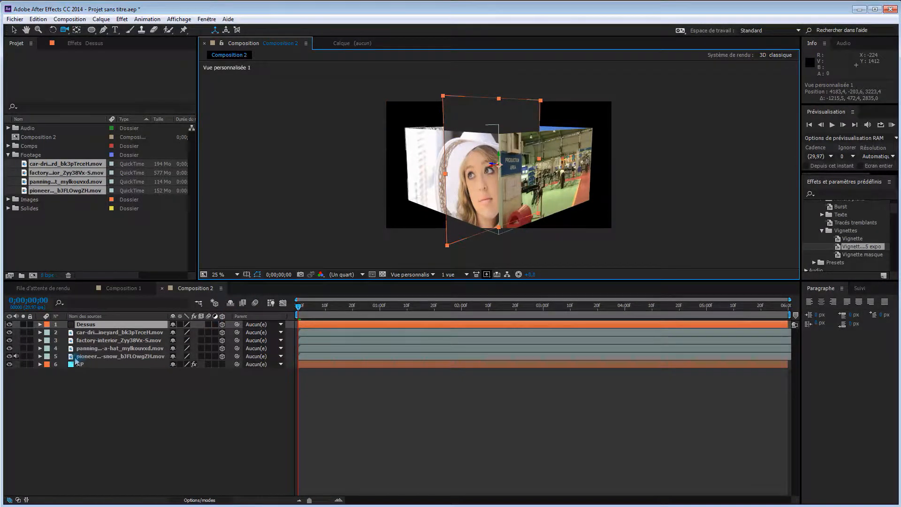
left_click(40, 325)
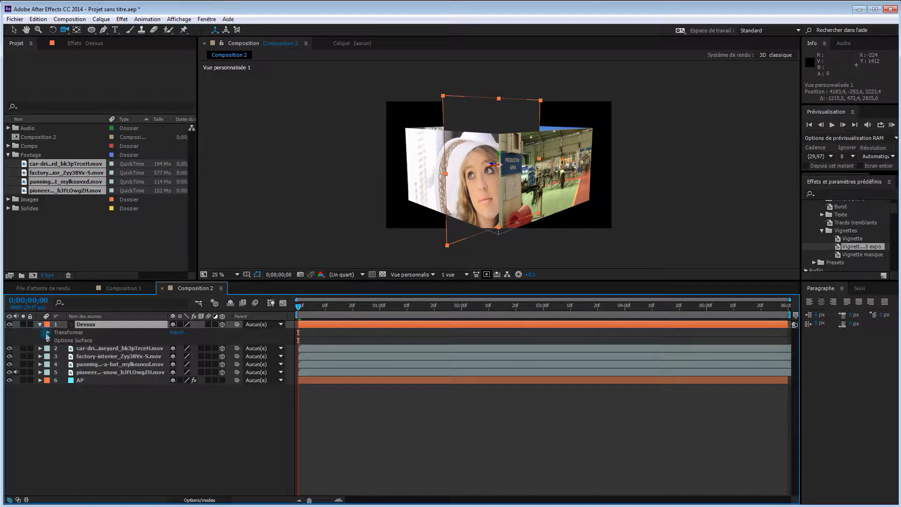
left_click(48, 333)
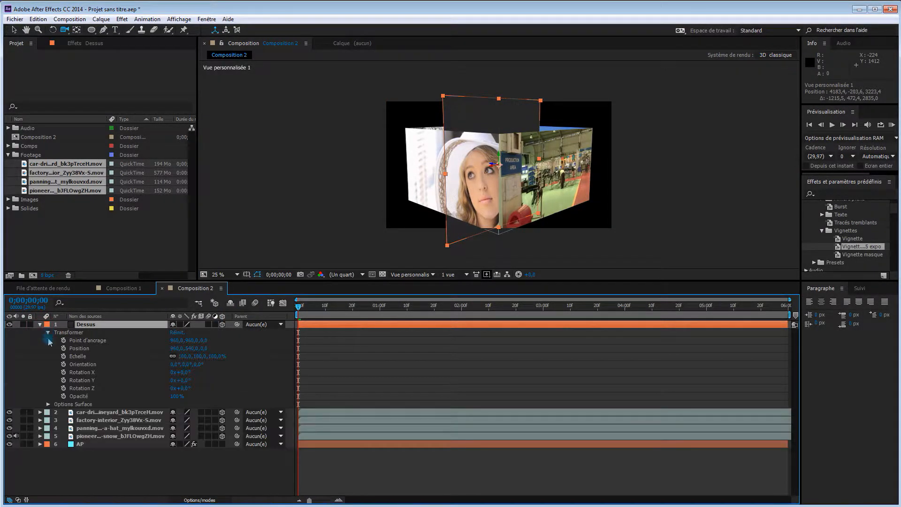
left_click(205, 340)
type("5")
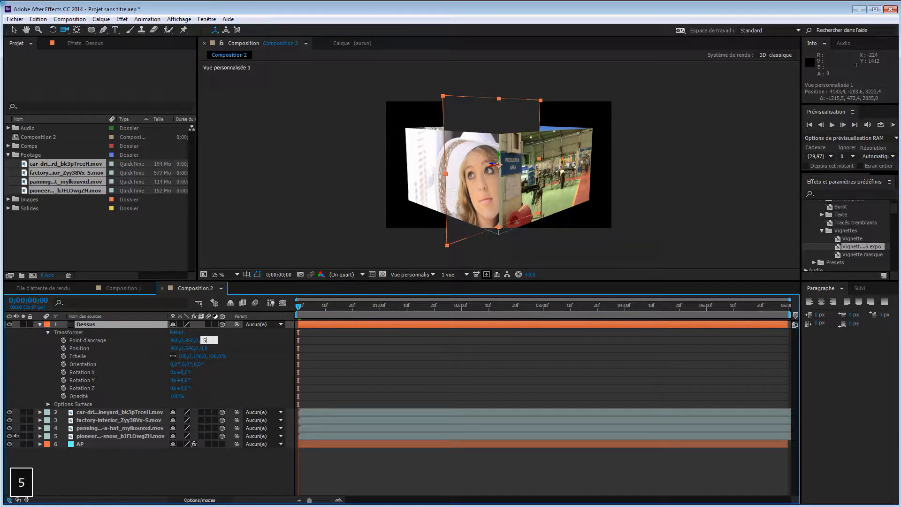
type("40")
key("Return")
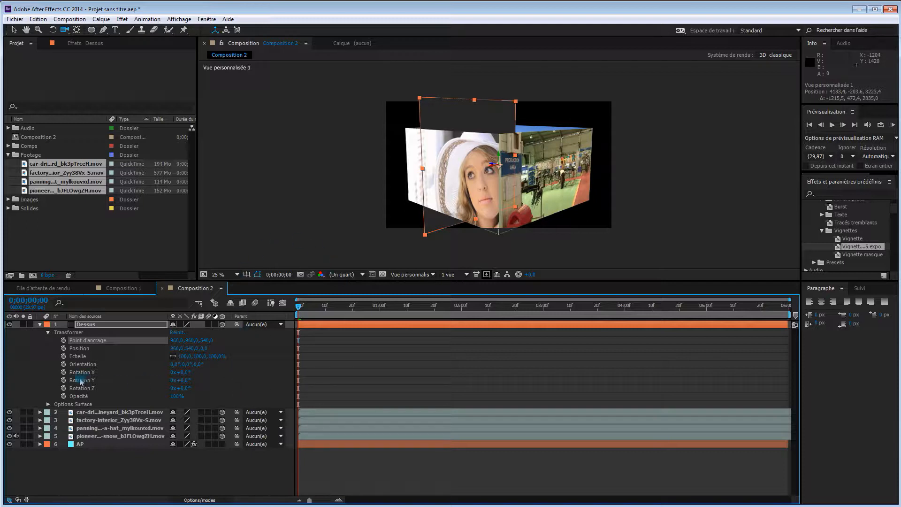
- Set the X rotation of the Dessus solid to -90° and check from several angles that it covers the cube's top
left_click(183, 372)
type("-90")
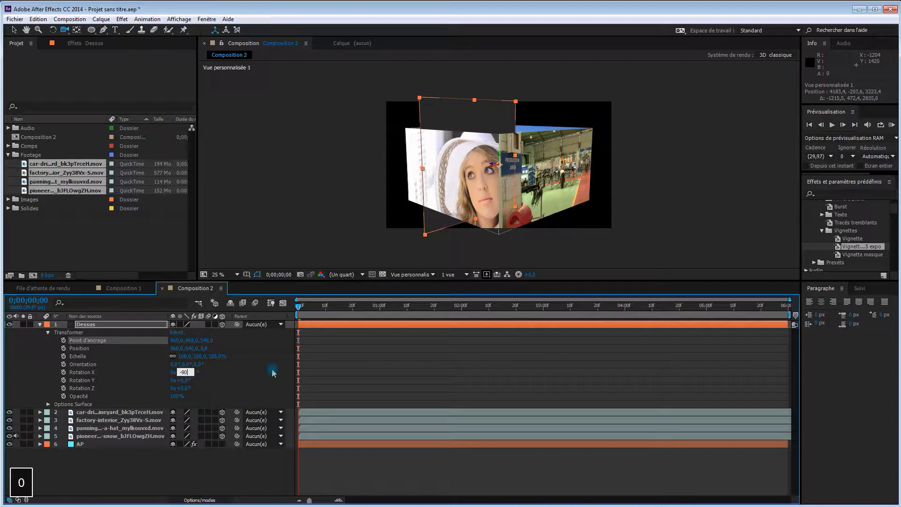
key("Return")
left_click_drag(503, 188, 434, 250)
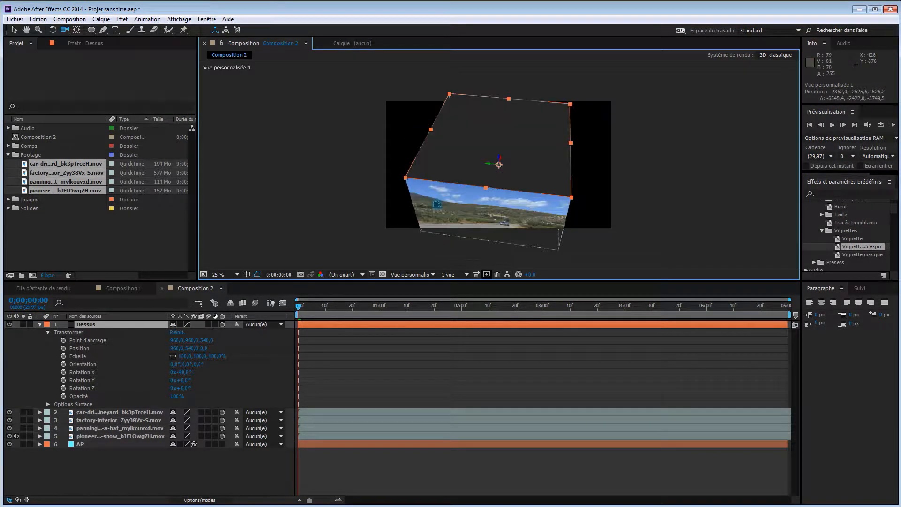
left_click_drag(469, 211, 467, 191)
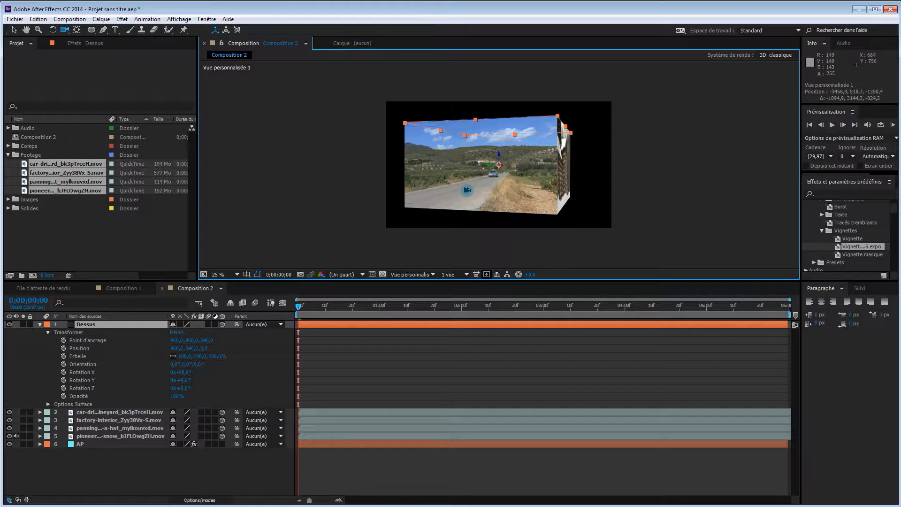
- Duplicate the Dessus layer and rename the copy Dessous
left_click(118, 326)
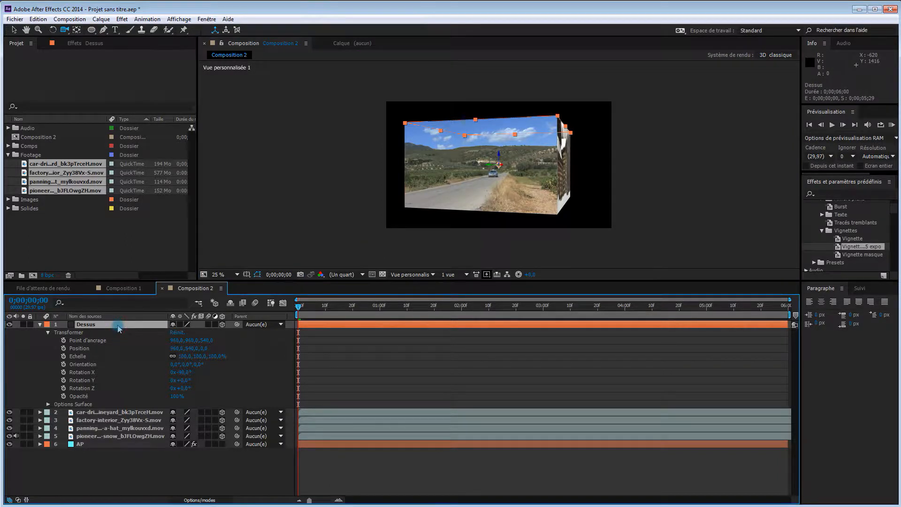
key("ctrl+d")
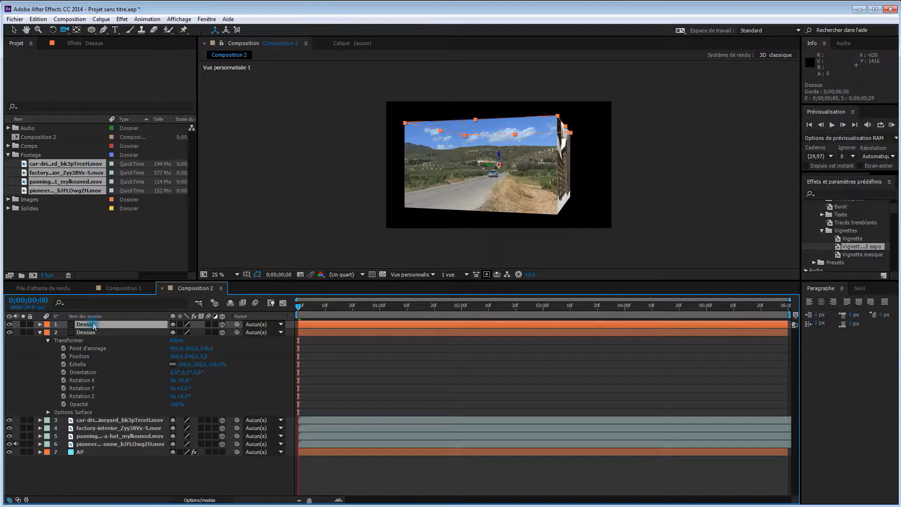
key("Return")
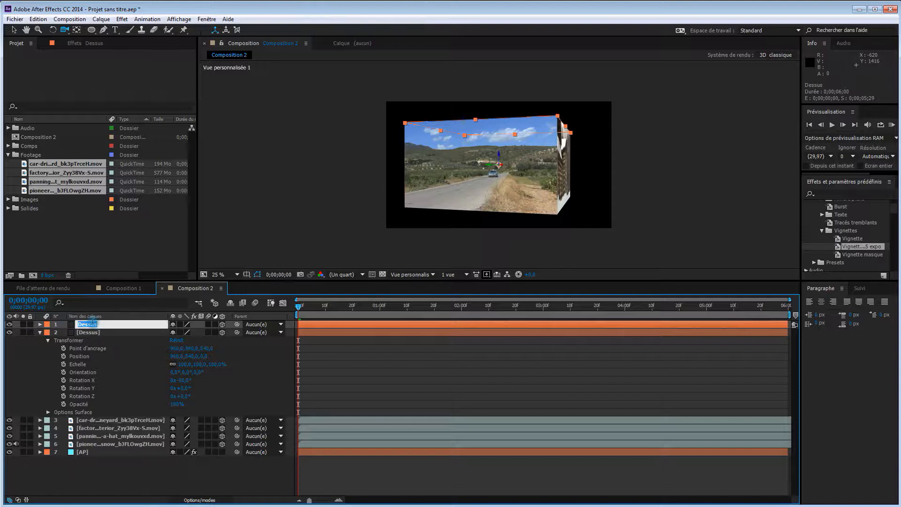
type("Dess")
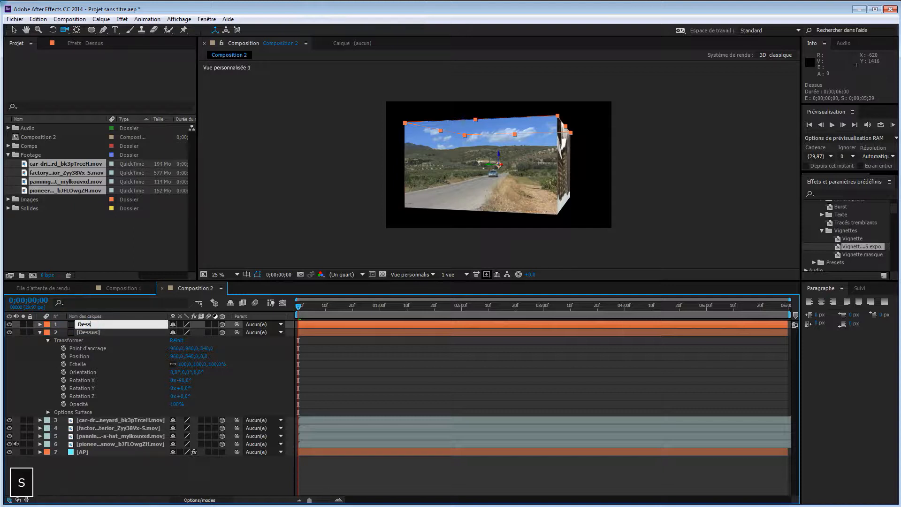
type("ous")
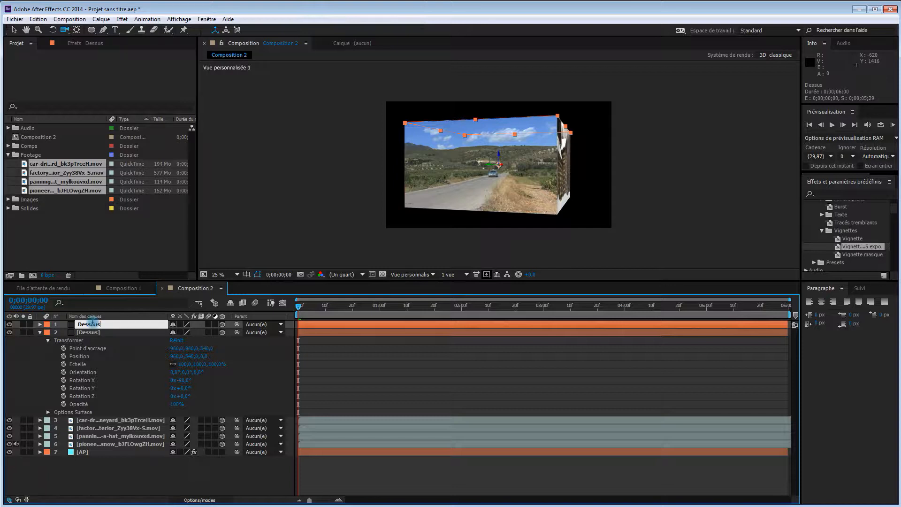
key("Return")
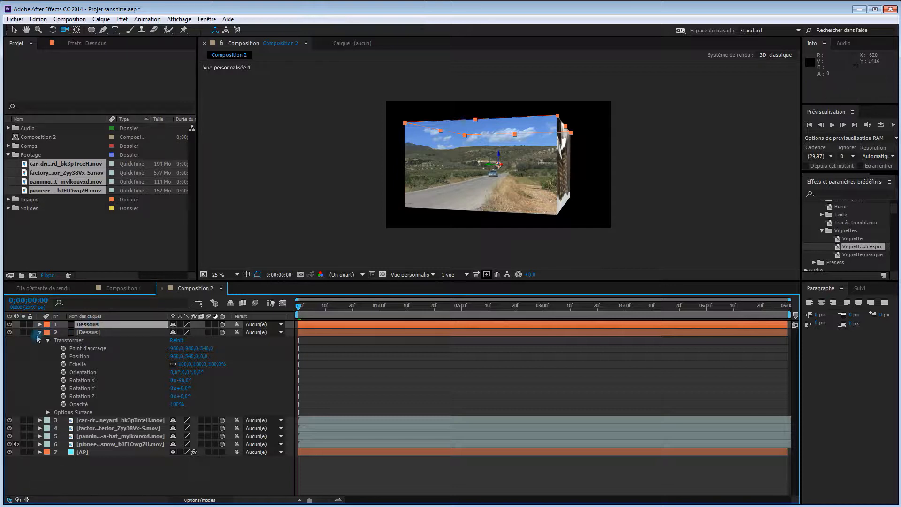
- Show only the transform properties of the Dessous layer and set its anchor point's Z value to 0
left_click(40, 333)
left_click(41, 324)
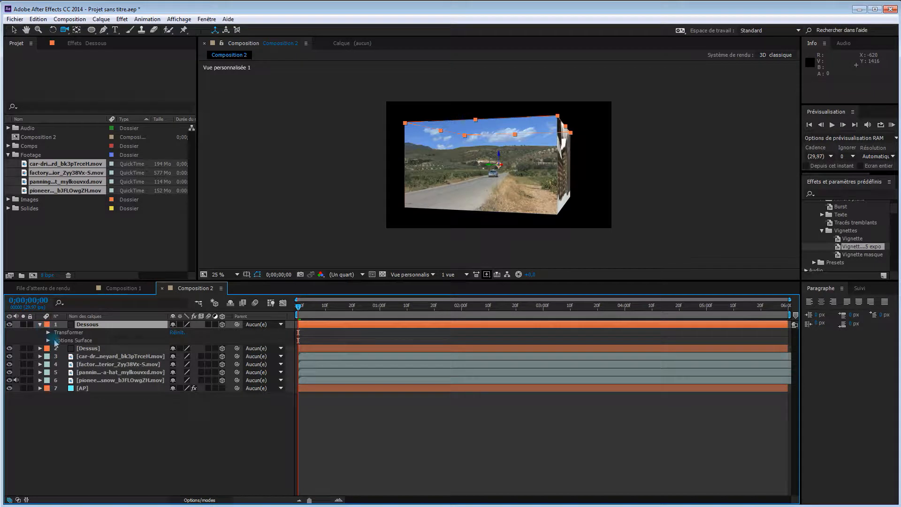
left_click(48, 332)
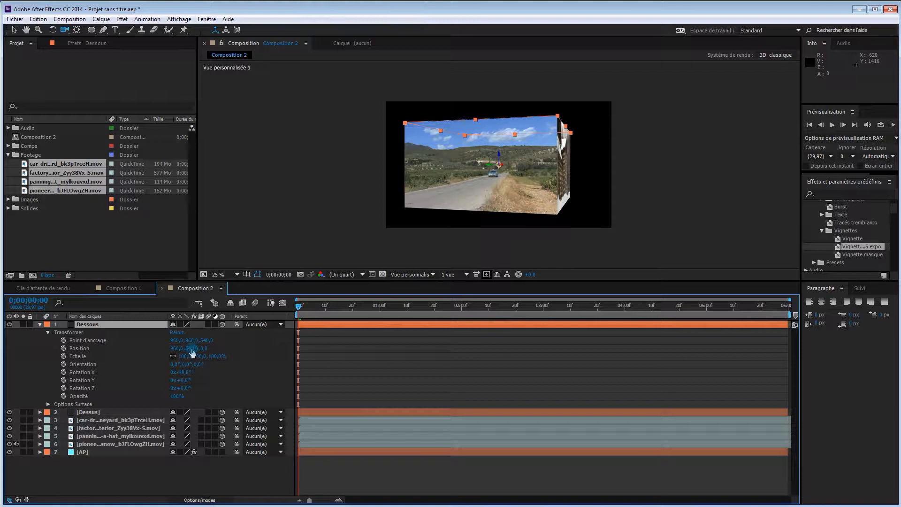
left_click(207, 341)
type("0")
key("Return")
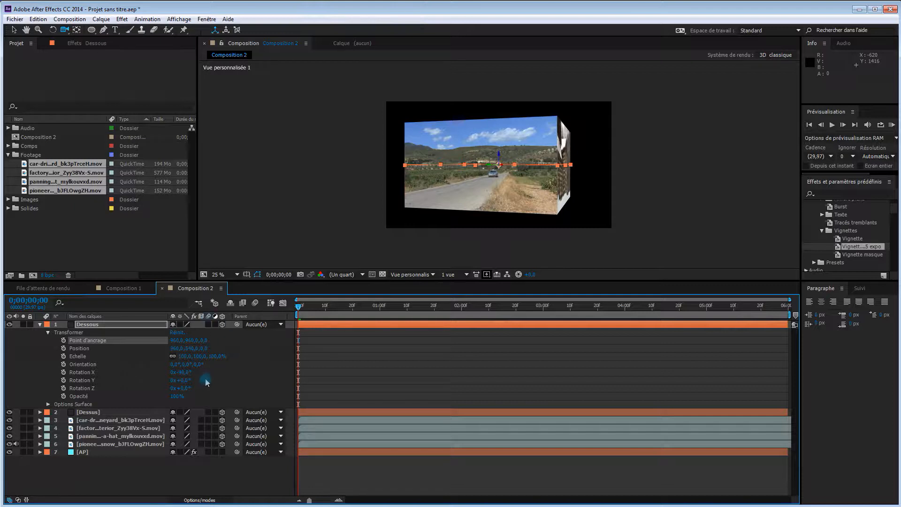
- Set the Y position of the Dessous layer to 1080 and orbit around the cube to check its underside
left_click(191, 348)
type("1")
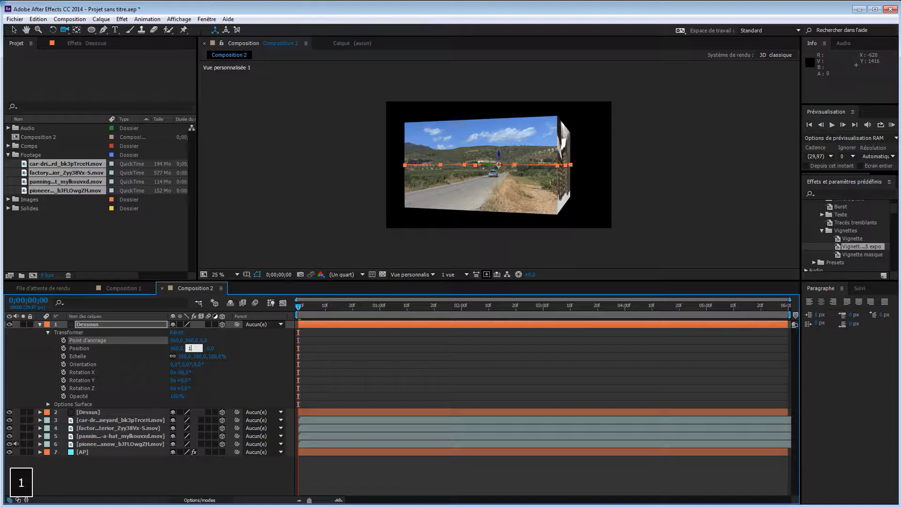
type("080")
key("Return")
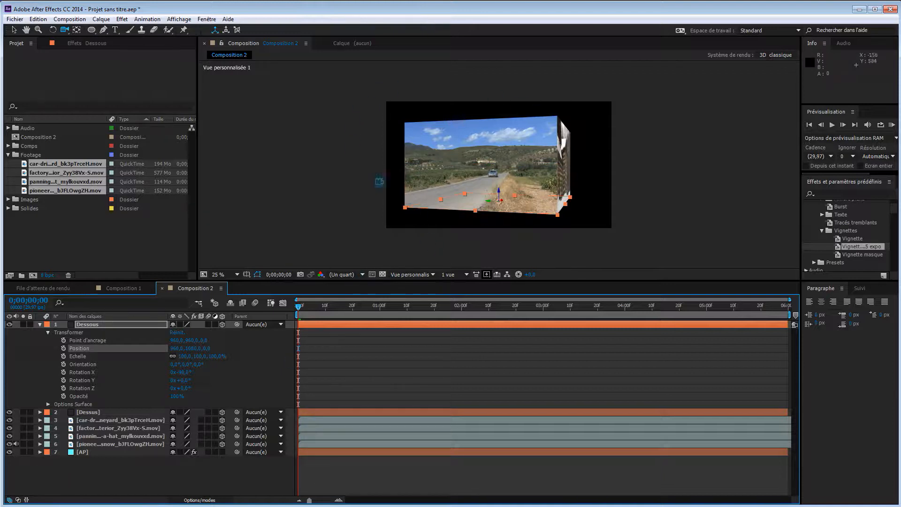
left_click_drag(558, 199, 525, 196)
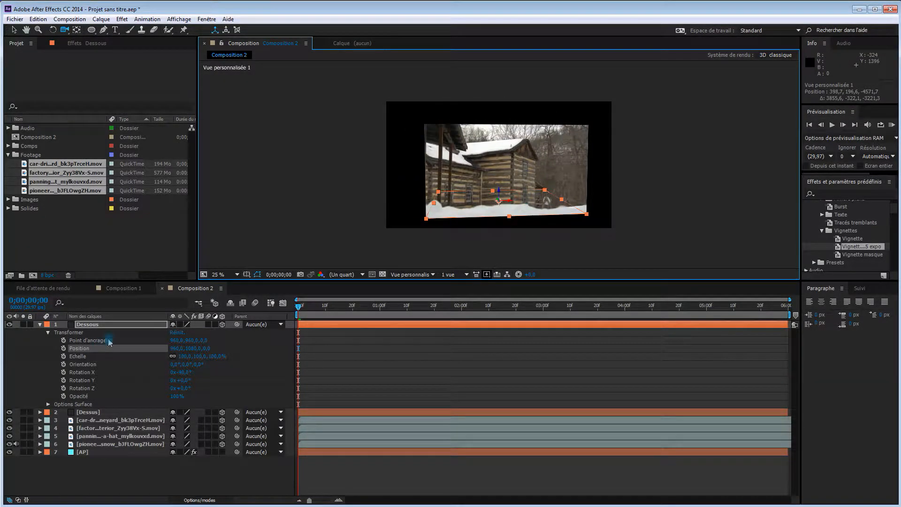
- Switch the composition view to Caméra active, collapse the Dessous layer's properties and deselect all layers
left_click(410, 275)
left_click(415, 286)
left_click(40, 325)
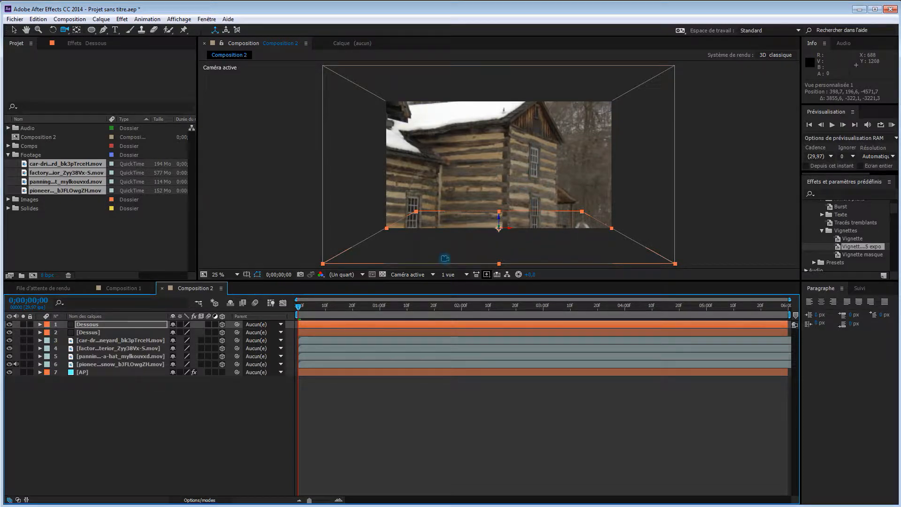
left_click(177, 410)
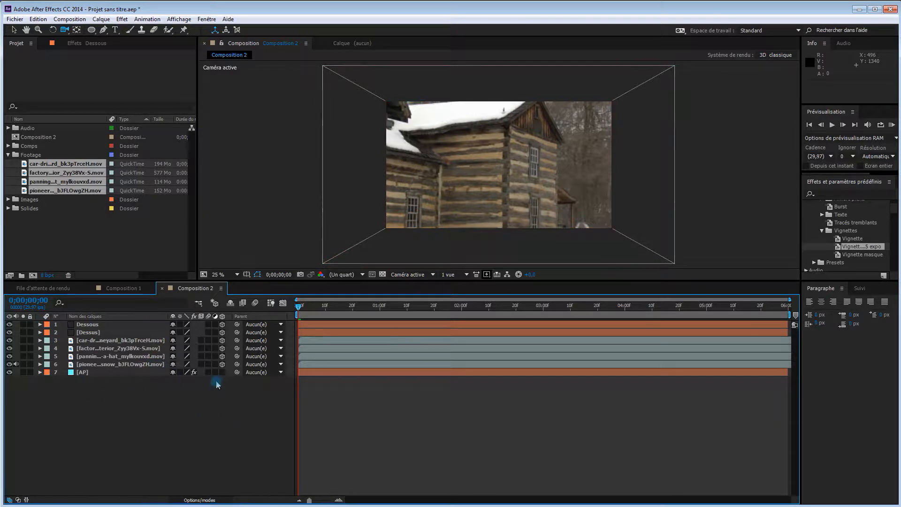
- Create a null object named Controleur and make it a 3D layer
right_click(230, 424)
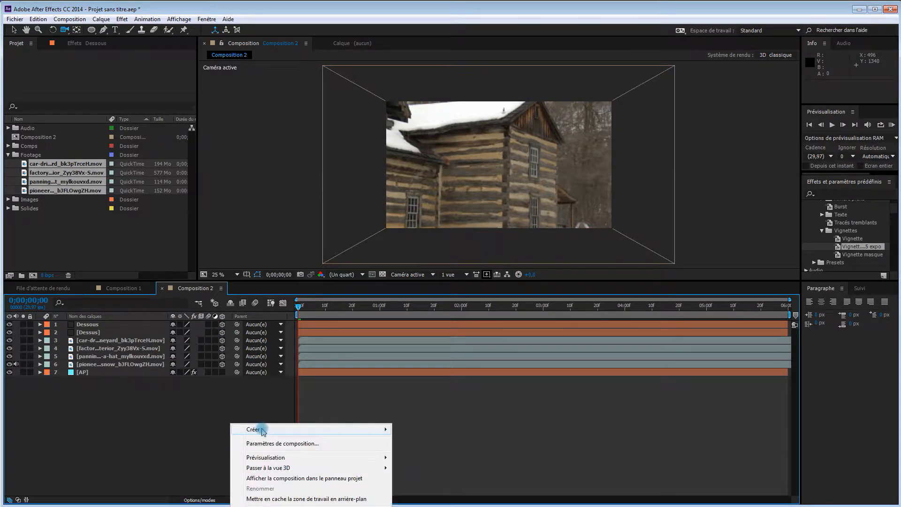
mouse_move(263, 430)
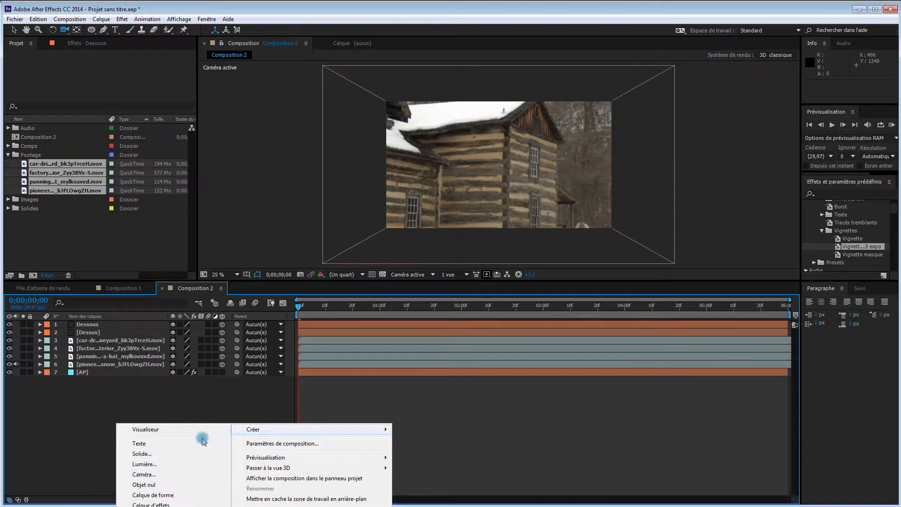
left_click(156, 485)
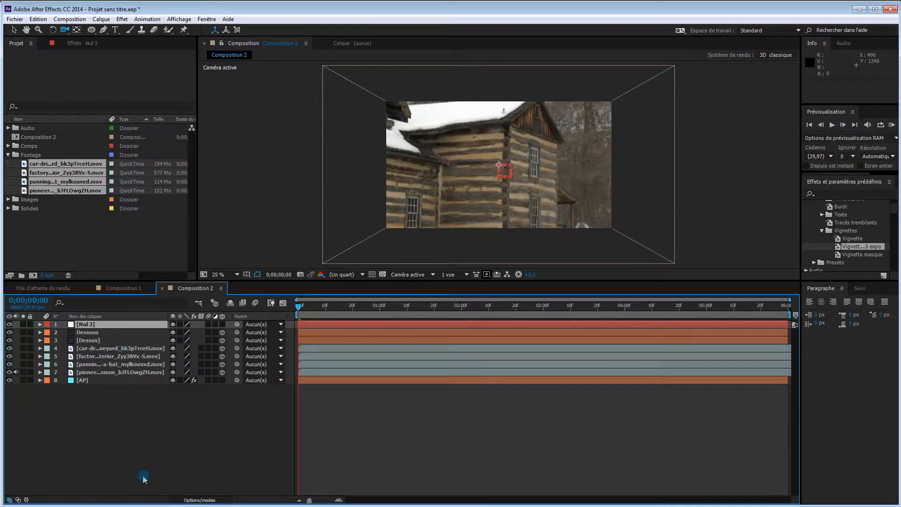
key("Return")
type("Con")
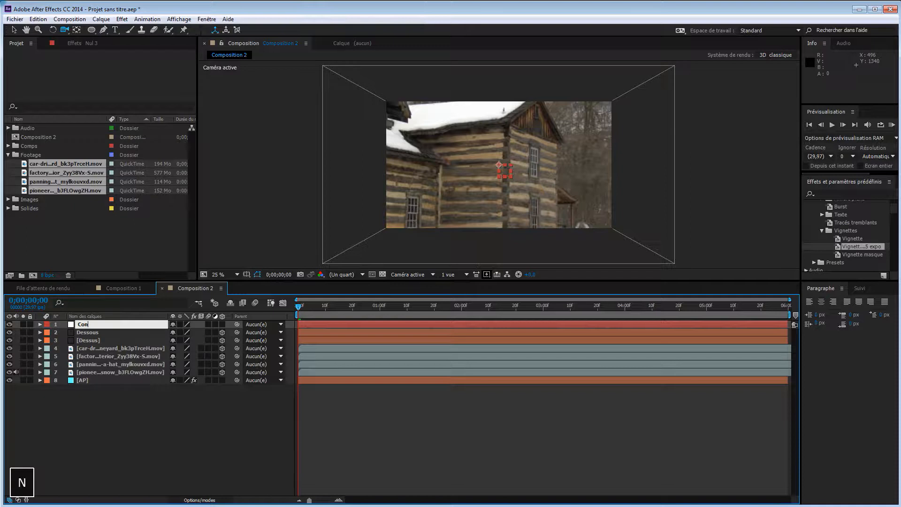
type("troleur")
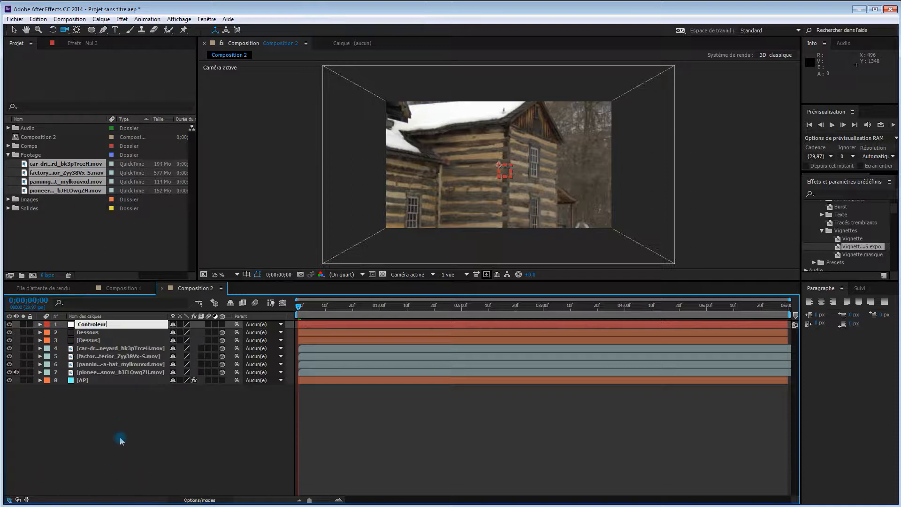
left_click(124, 424)
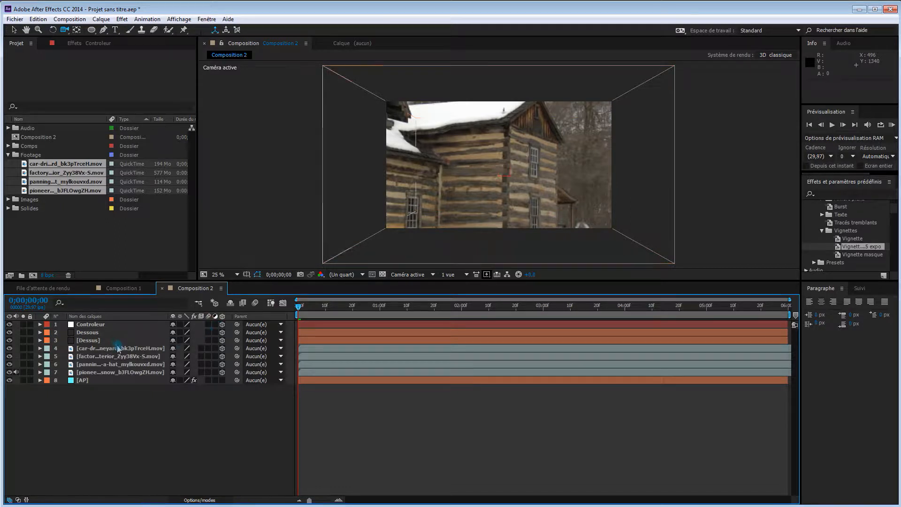
- Expand the Controleur layer and parent the Dessous, Dessus and four video clip layers to it
left_click(40, 325)
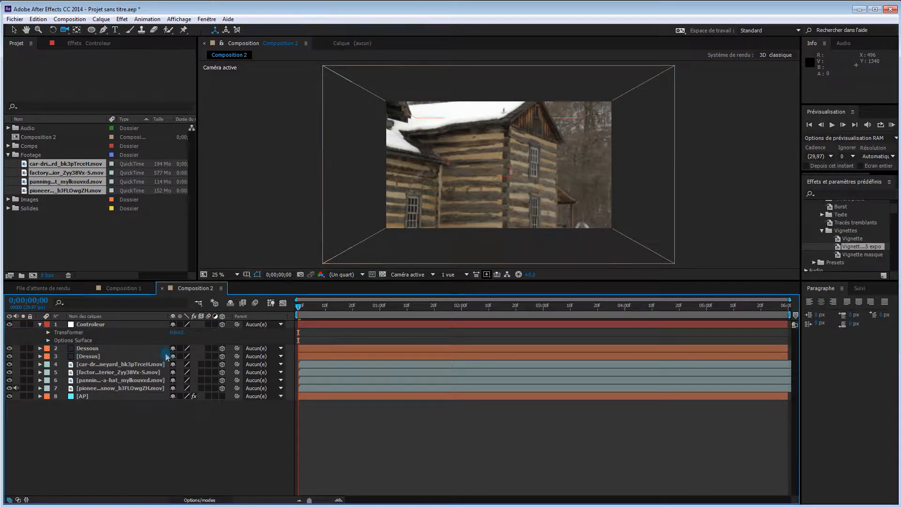
left_click(150, 349)
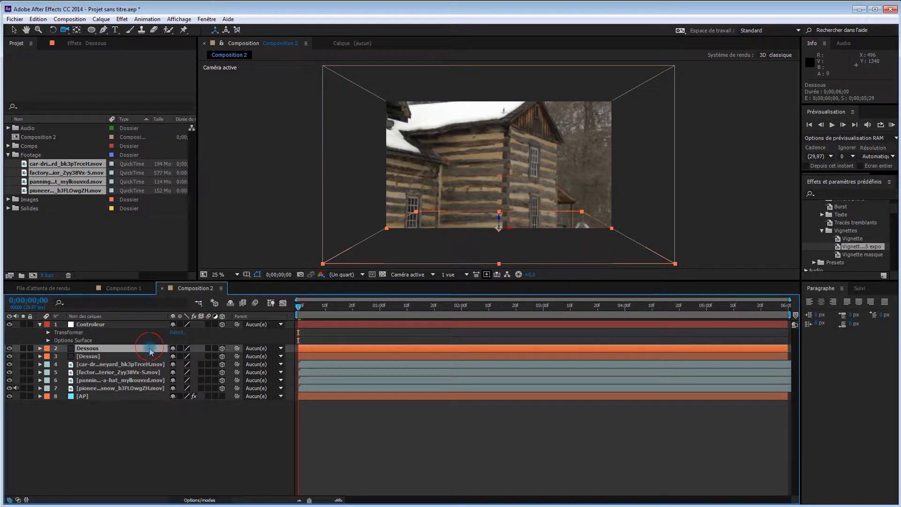
left_click(150, 389, "shift")
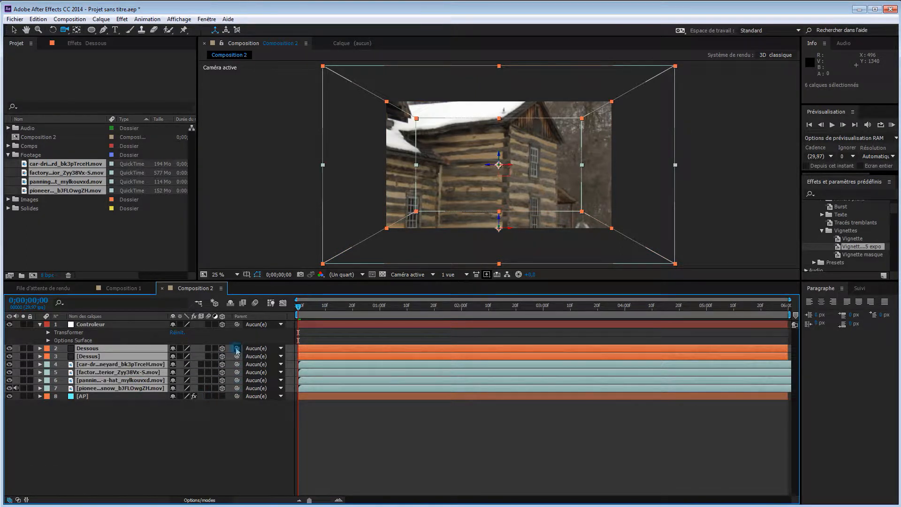
left_click_drag(237, 350, 103, 325)
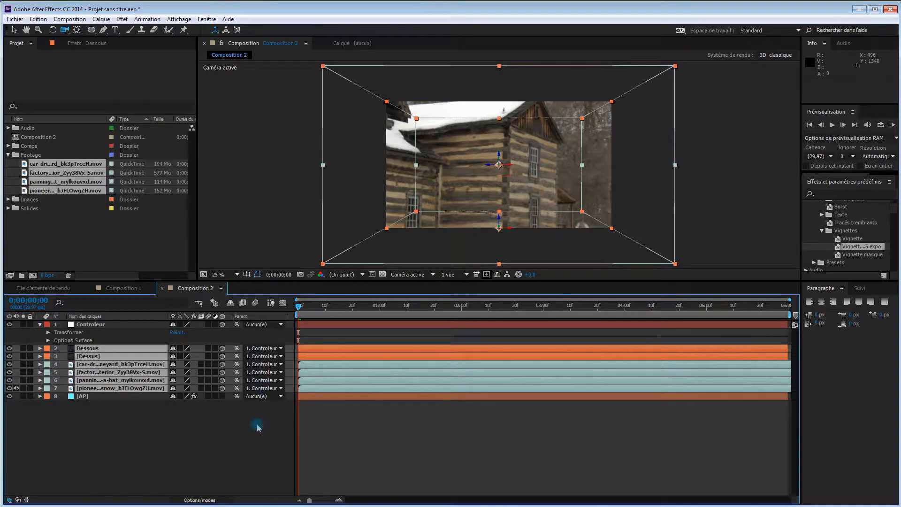
- Try a Y rotation of the cube with Controleur, undo it, and set the null's Z position to 960
left_click(48, 332)
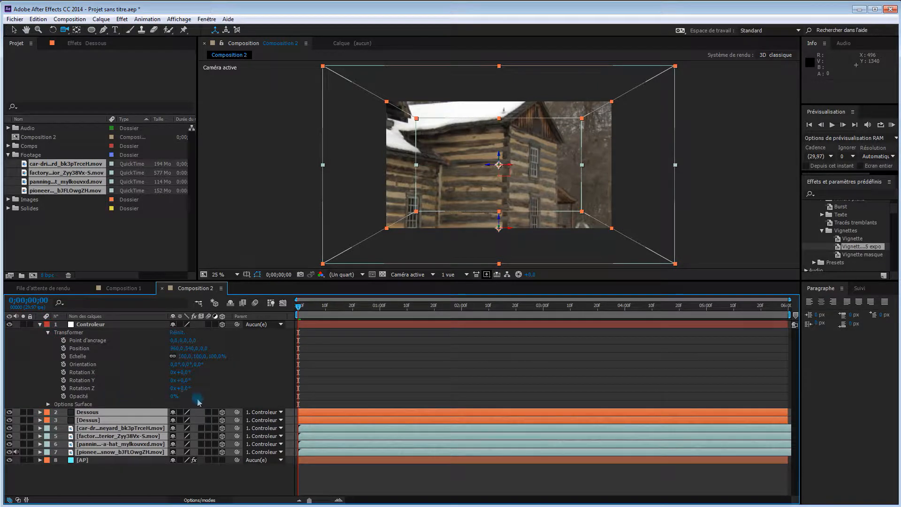
left_click_drag(185, 383, 211, 379)
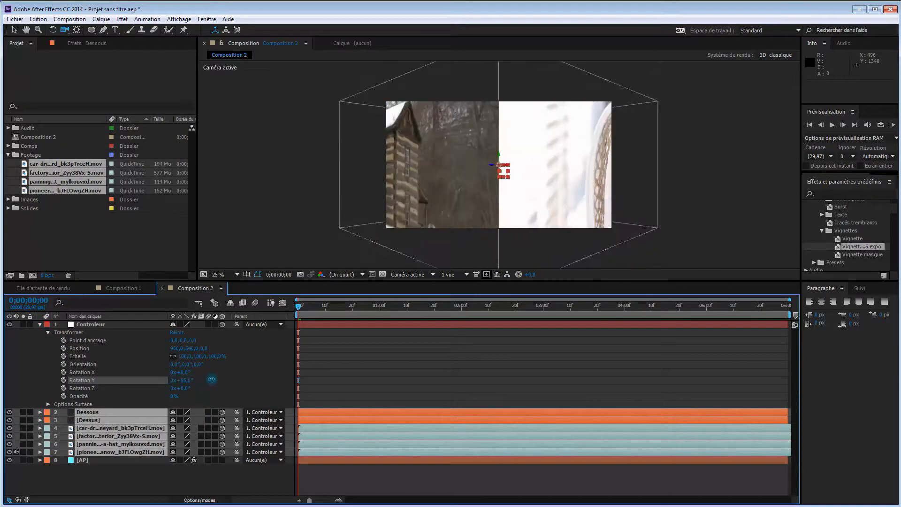
key("ctrl+z")
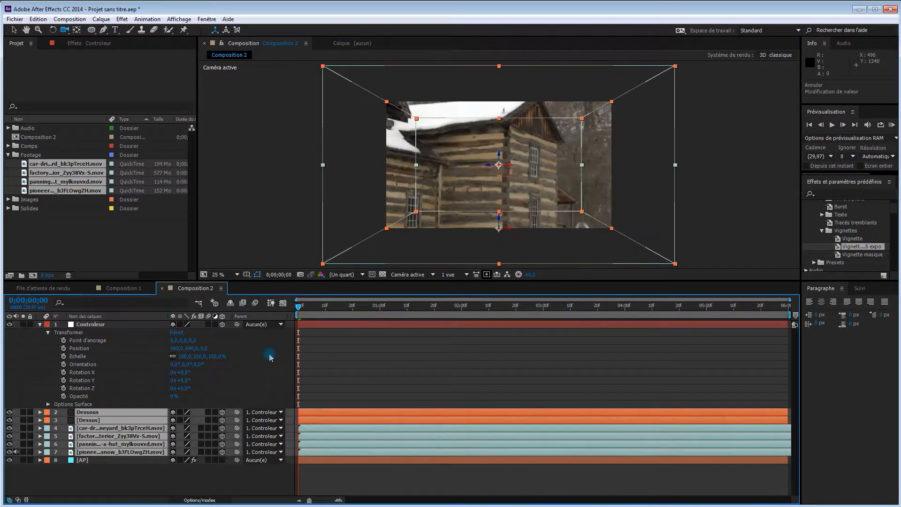
left_click(205, 350)
type("960")
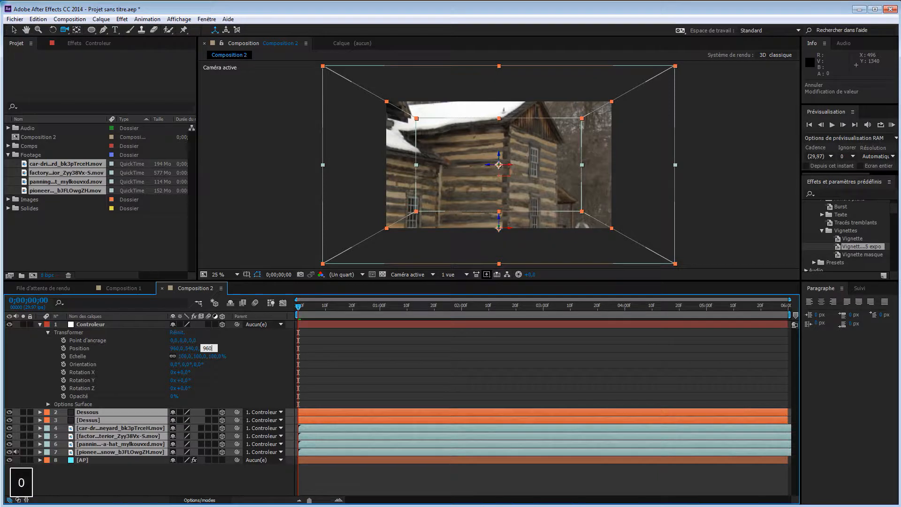
key("Return")
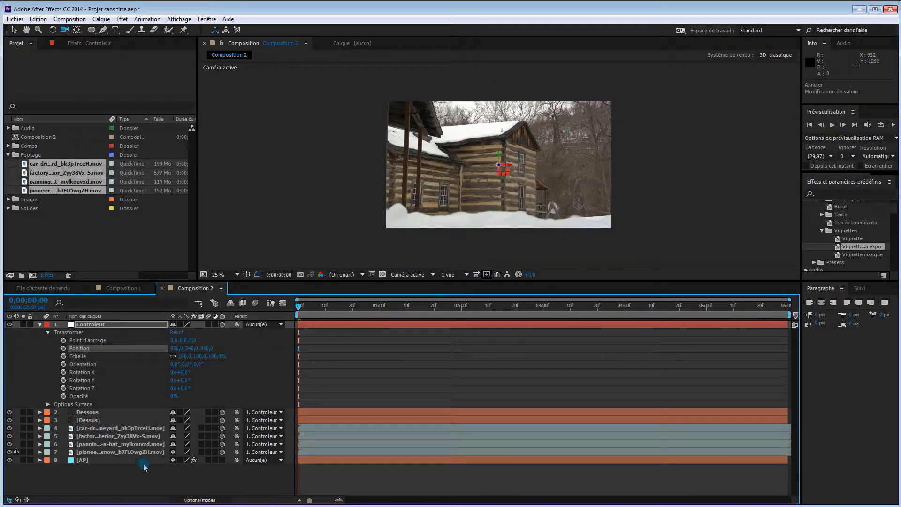
- Hide the Controleur layer and set its Y rotation back to 0° after test-turning the cube
left_click_drag(184, 380, 222, 378)
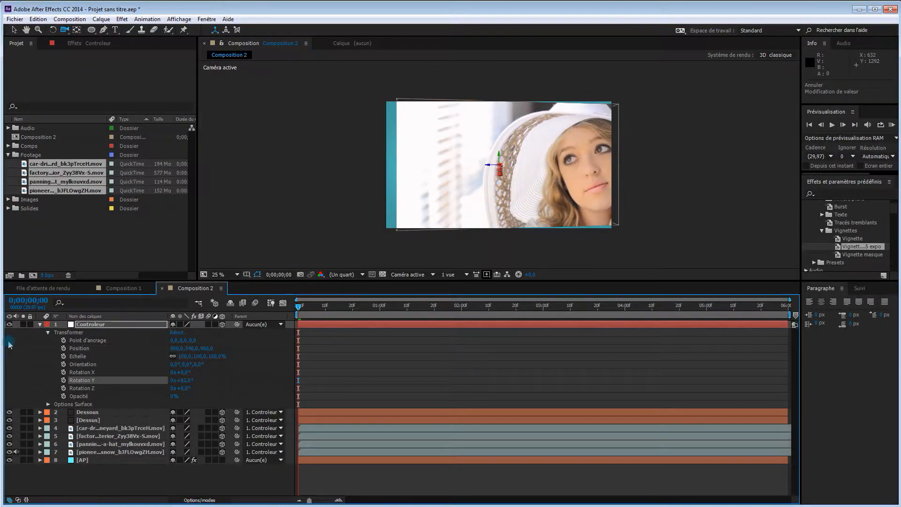
left_click(9, 325)
left_click(185, 381)
type("90")
key("Return")
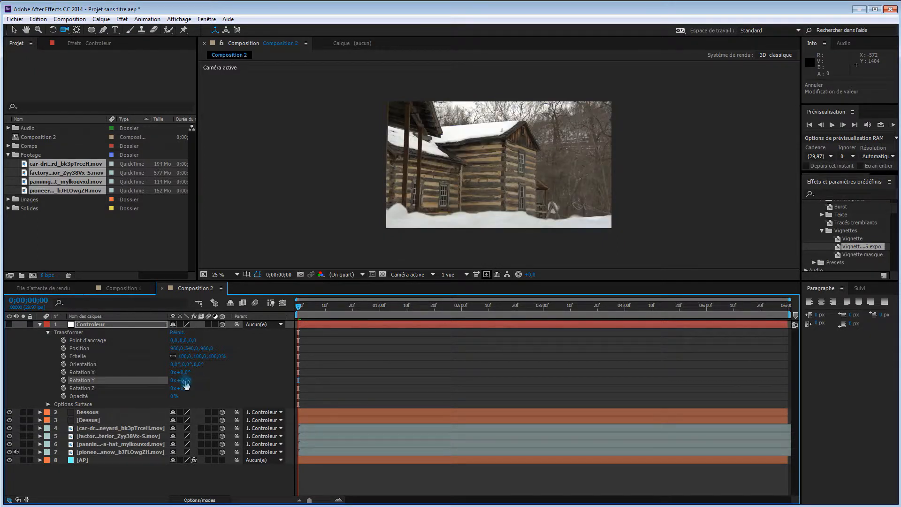
- Turn the cube to the clip of the woman in the hat and set Controleur's Y rotation to 90°
left_click_drag(187, 383, 249, 394)
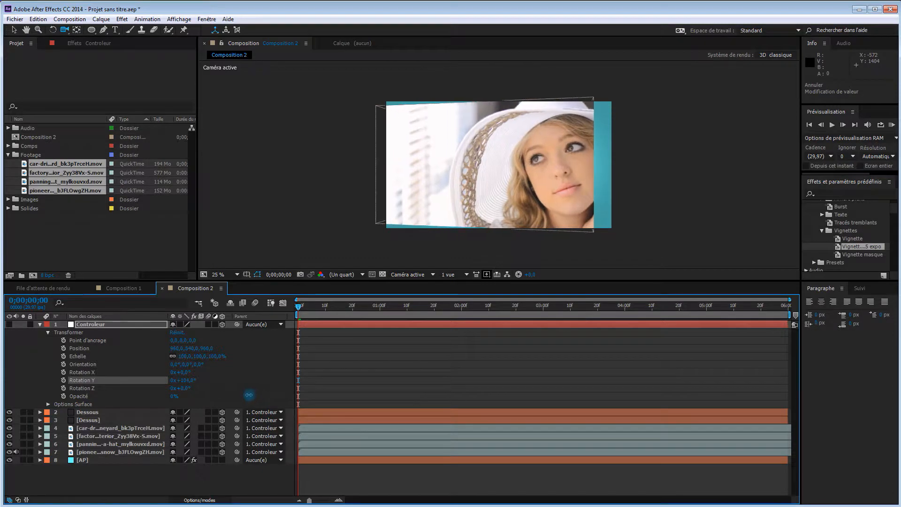
left_click(188, 380)
type("90")
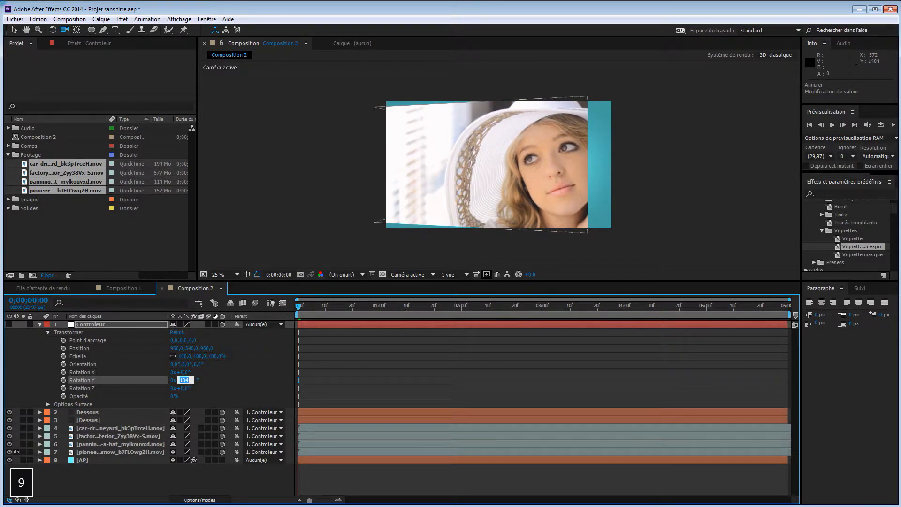
key("Return")
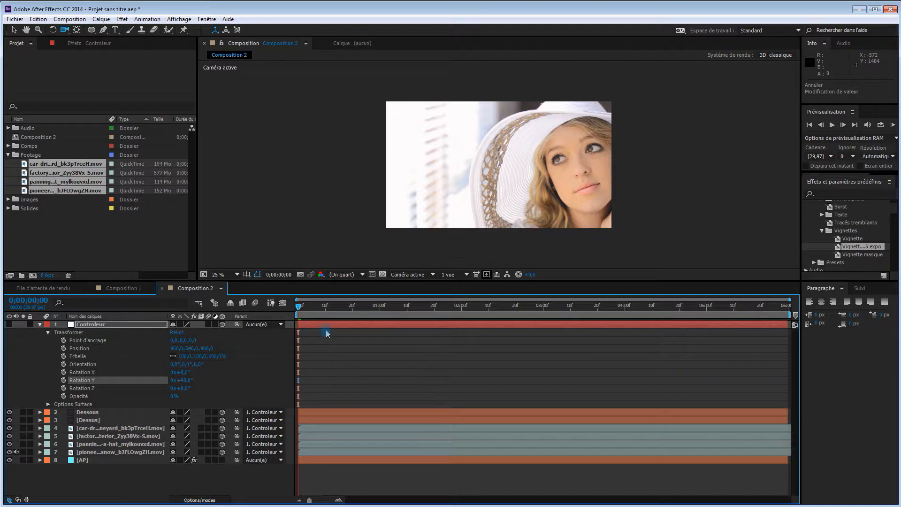
- At 0;00;02;00, start keyframing Controleur's Position and its X, Y and Z rotations
left_click_drag(298, 308, 463, 323)
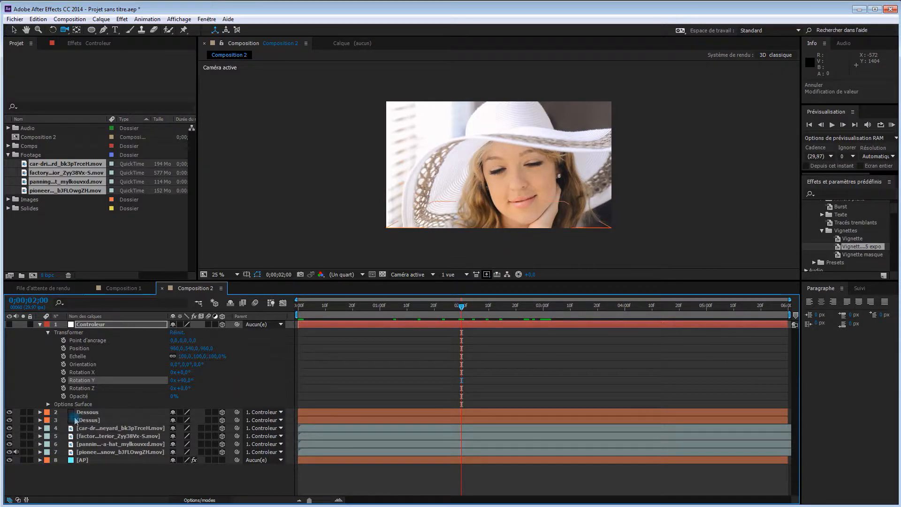
left_click(64, 373)
left_click(64, 388)
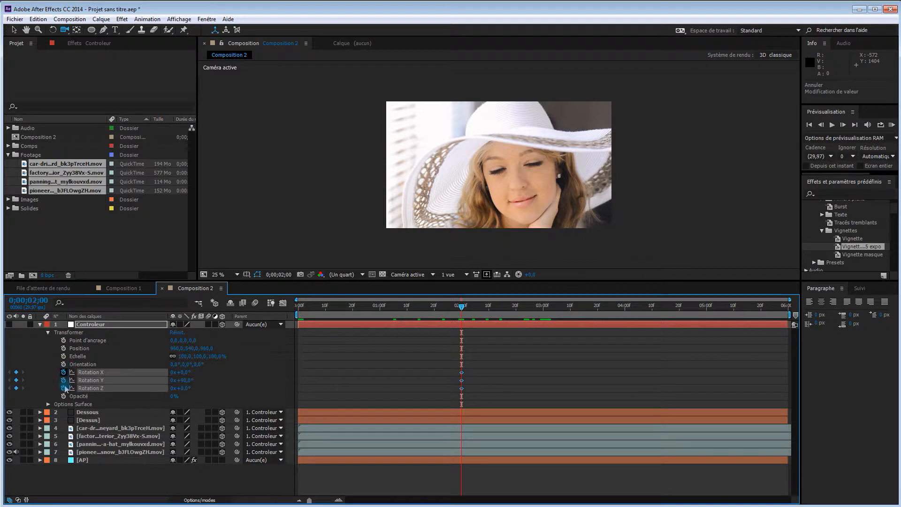
left_click(64, 348)
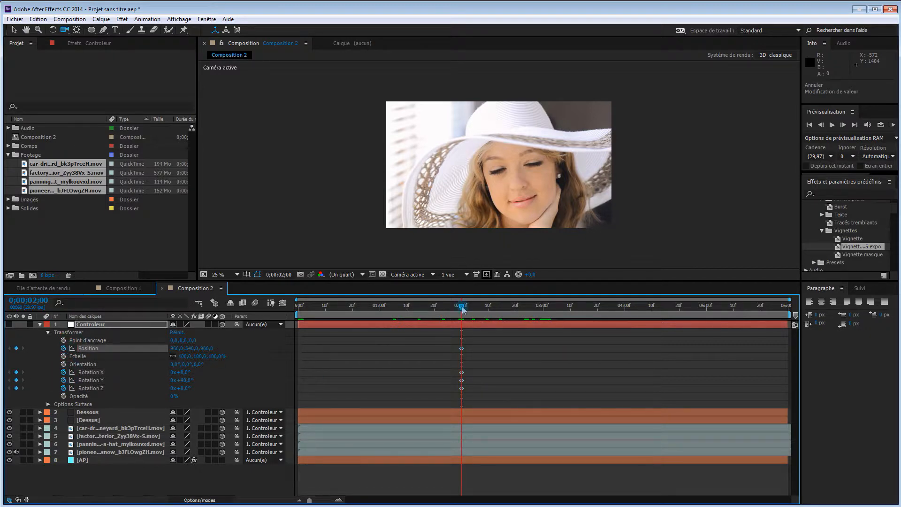
- At 0;00;04;00, add a Position keyframe to Controleur and set its Y rotation to 270°
left_click_drag(462, 309, 627, 317)
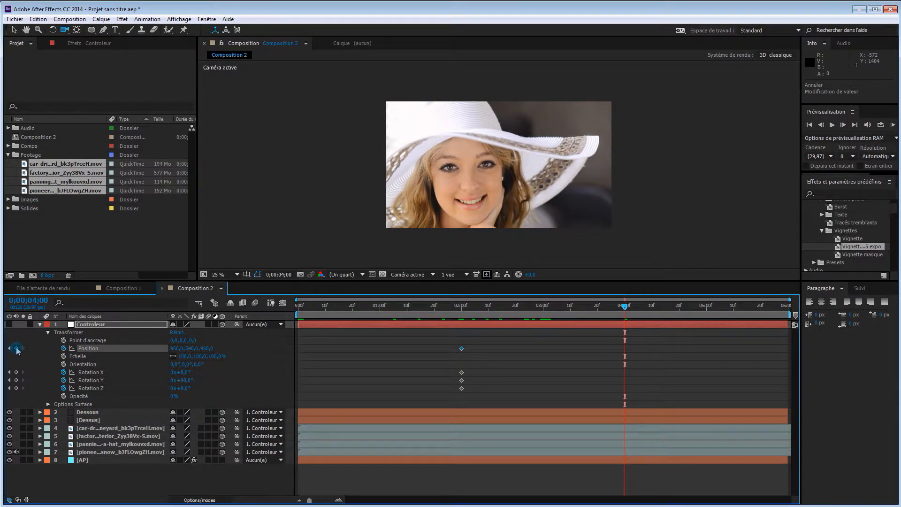
left_click_drag(187, 381, 267, 378)
left_click(191, 381)
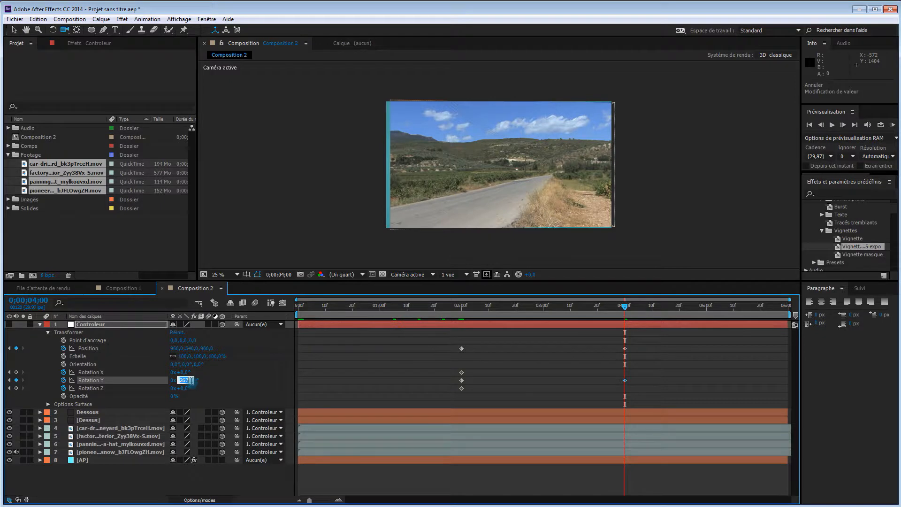
type("270")
key("Return")
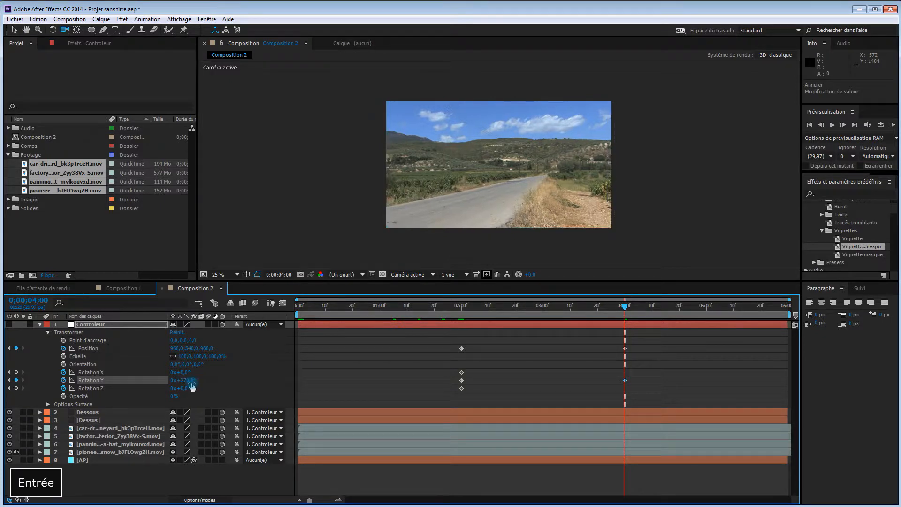
- Set Controleur's X rotation and Z rotation to one full revolution each at 0;00;04;00
left_click_drag(626, 308, 625, 335)
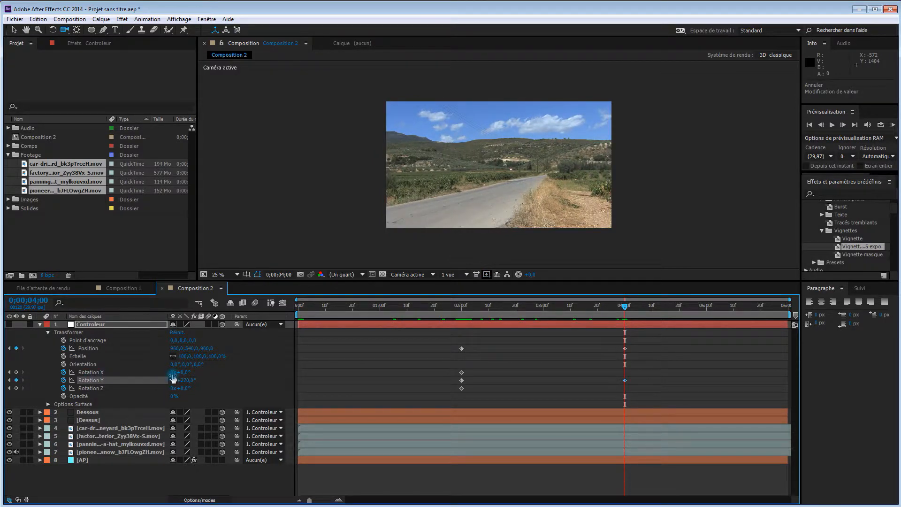
left_click(173, 373)
type("1")
key("Tab")
key("Tab")
key("Tab")
key("Tab")
type("1")
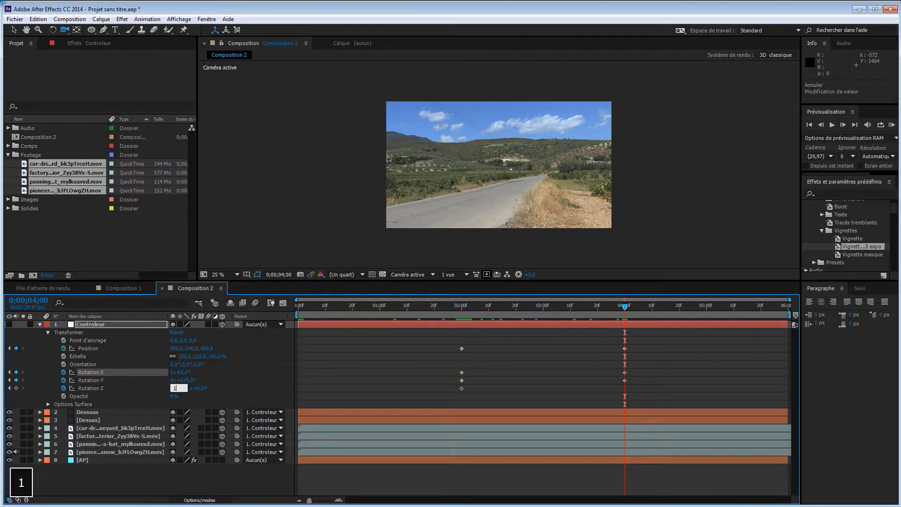
key("Tab")
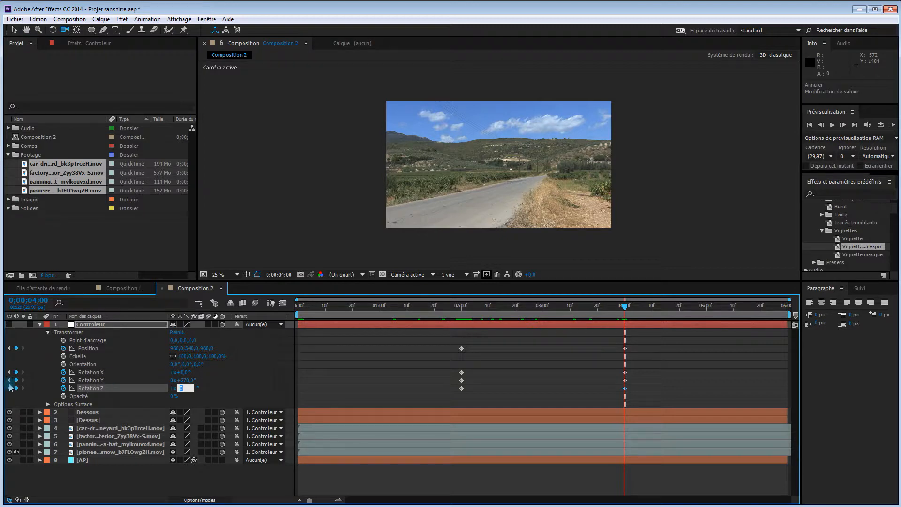
left_click(537, 361)
- At 0;00;03;00, push the cube back by changing Controleur's Z position to about 7033
left_click_drag(625, 309, 464, 307)
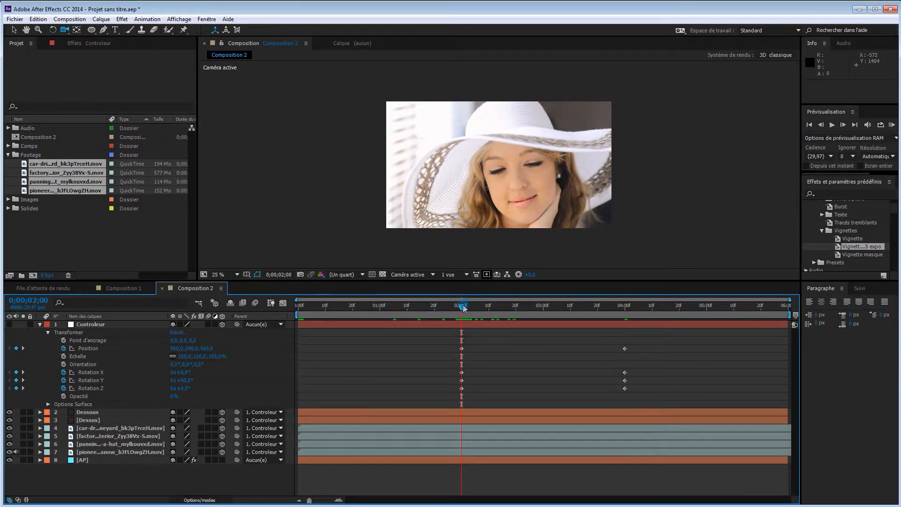
left_click_drag(463, 308, 543, 318)
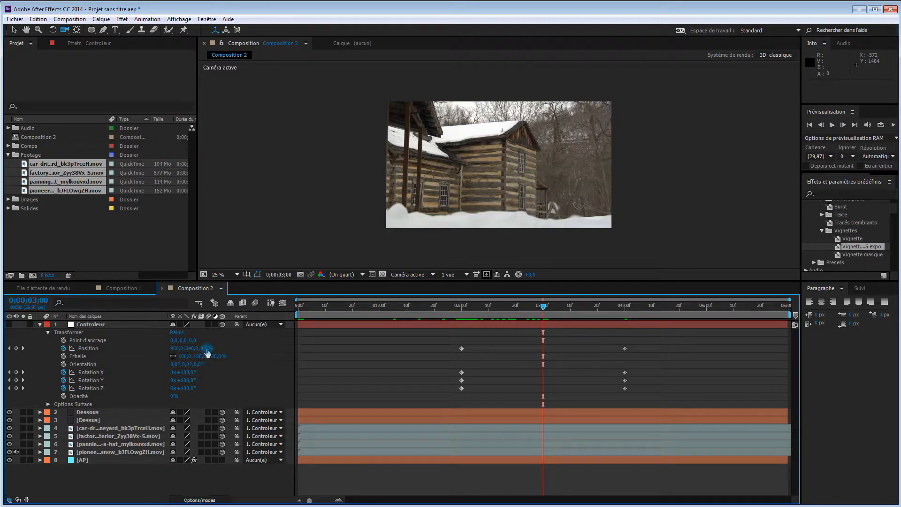
left_click_drag(207, 352, 250, 379)
left_click_drag(209, 350, 282, 348)
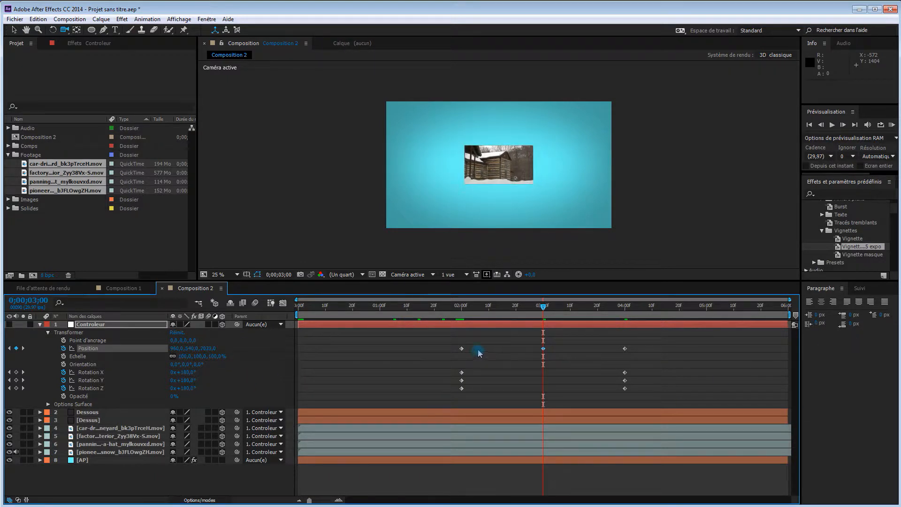
- Apply Easy Ease (Lissage de vitesse) to all of Controleur's Position and Rotation keyframes and scrub through the eased motion
left_click_drag(446, 342, 636, 405)
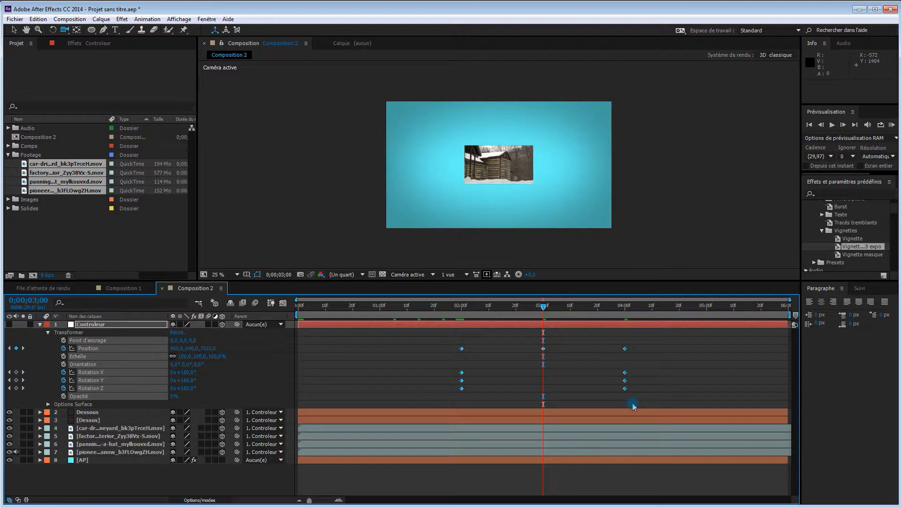
right_click(624, 389)
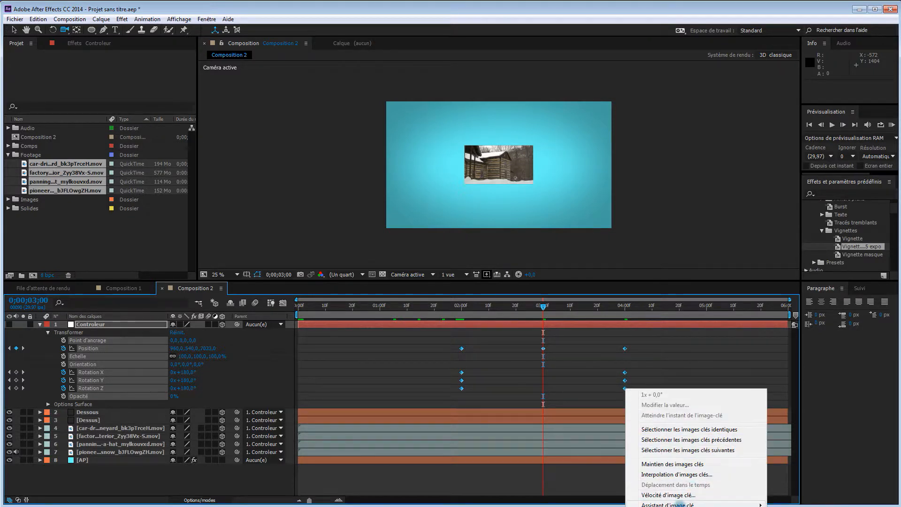
mouse_move(680, 504)
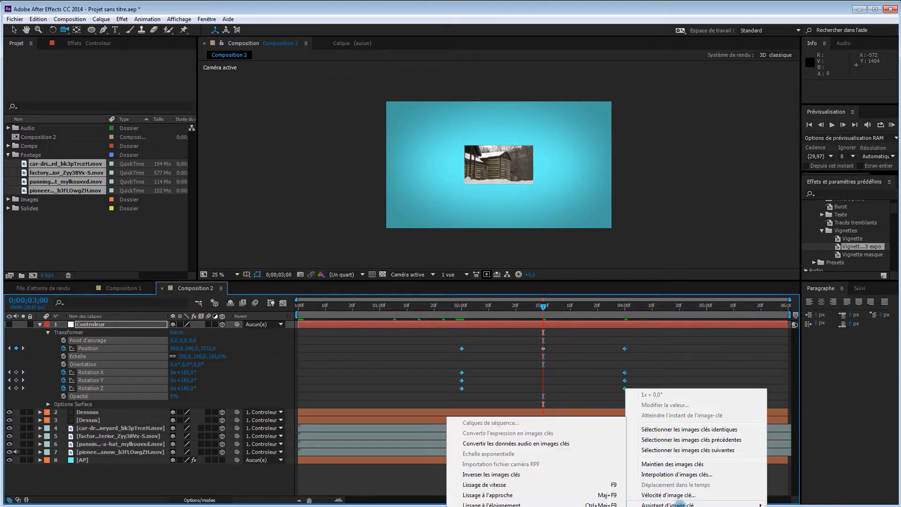
left_click(518, 486)
left_click_drag(531, 312, 627, 336)
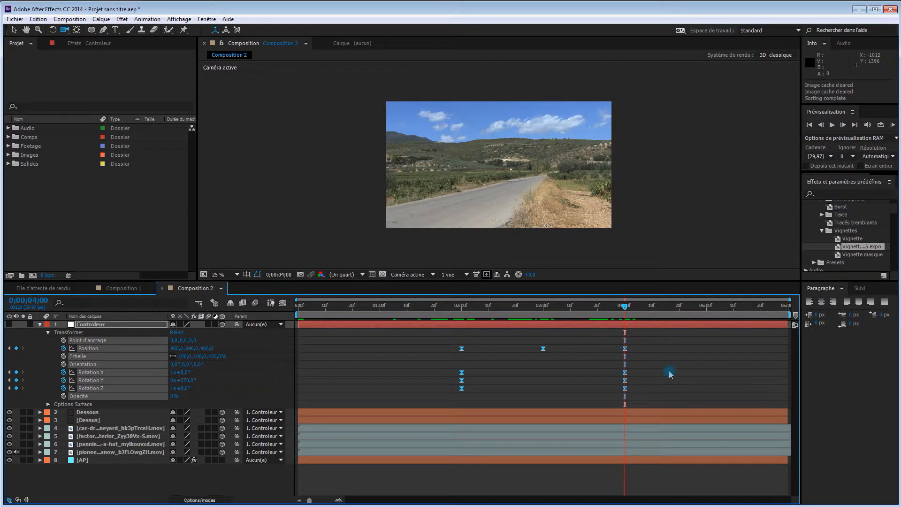
- Add a two-node 35 mm camera layer with depth of field enabled
left_click_drag(627, 308, 486, 321)
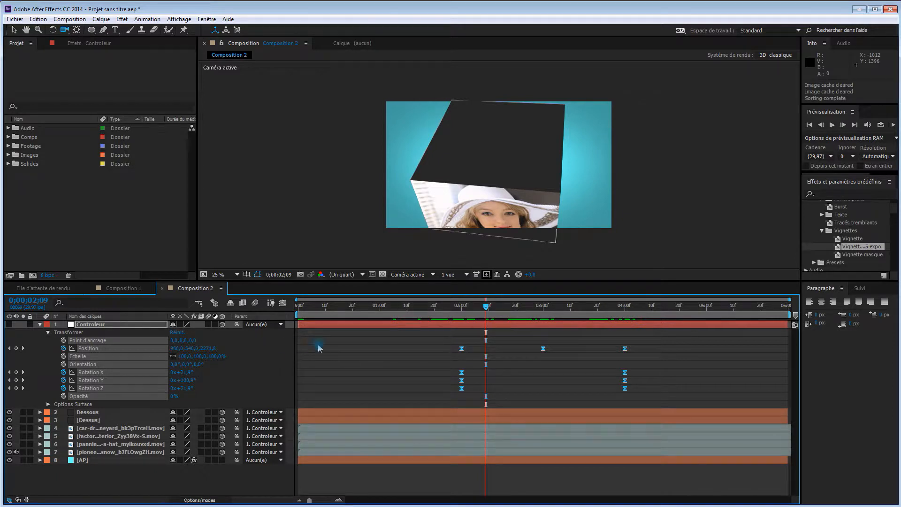
right_click(195, 475)
mouse_move(260, 377)
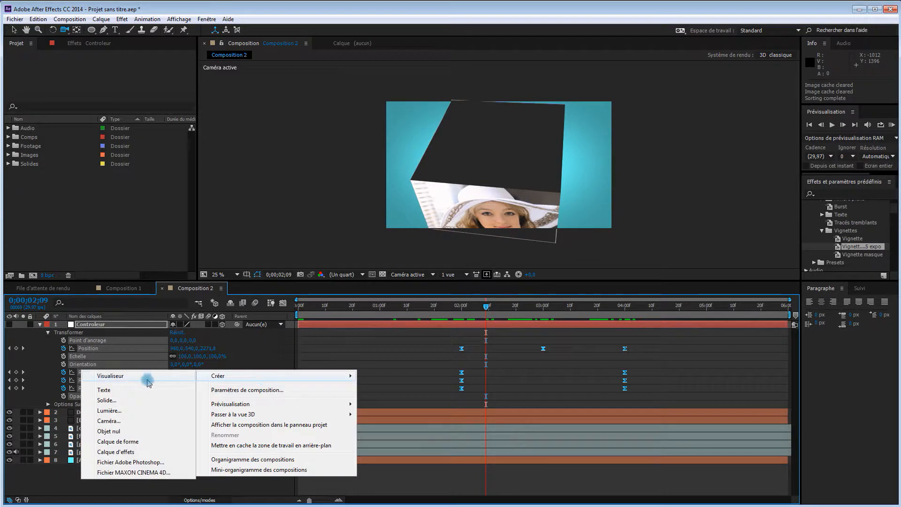
left_click(130, 421)
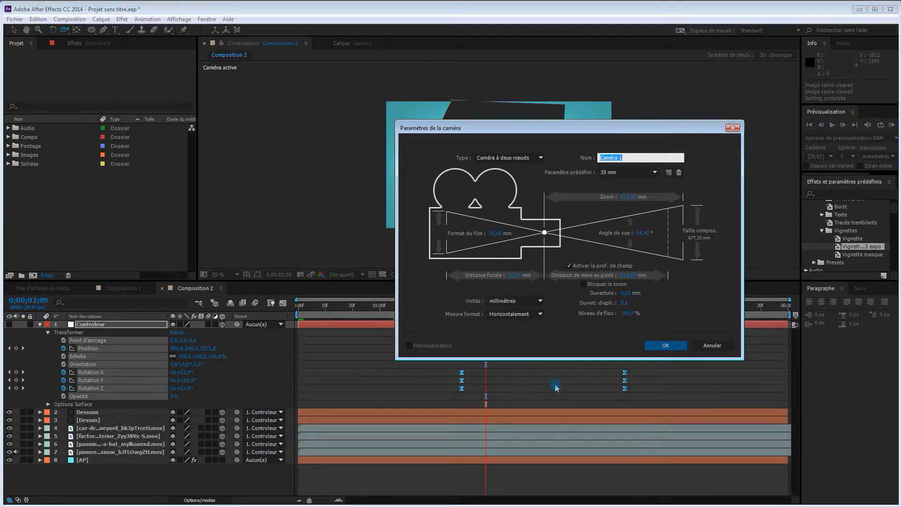
left_click(665, 345)
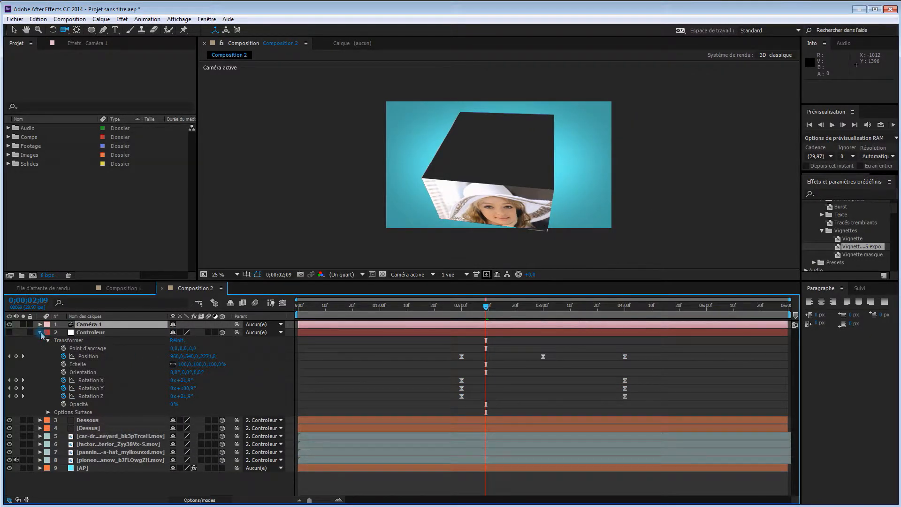
- Increase Caméra 1's aperture (Ouverture) to about 200 pixels and scrub around 0;00;03;00 to check the blur
left_click(40, 332)
left_click(40, 324)
left_click(48, 341)
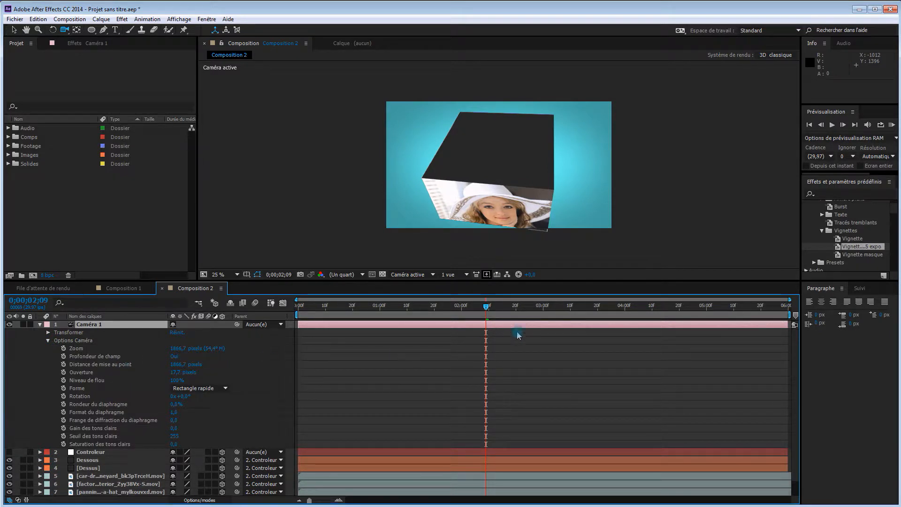
left_click_drag(488, 308, 543, 308)
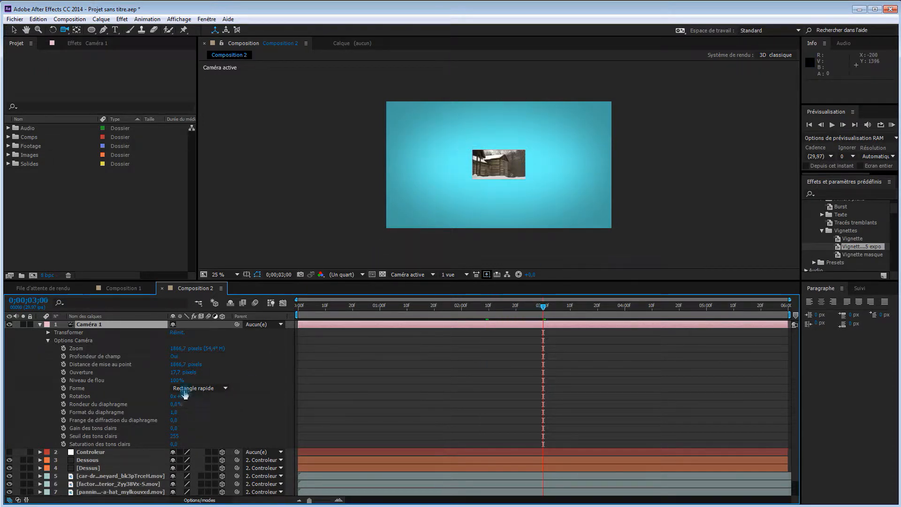
left_click_drag(176, 374, 302, 374)
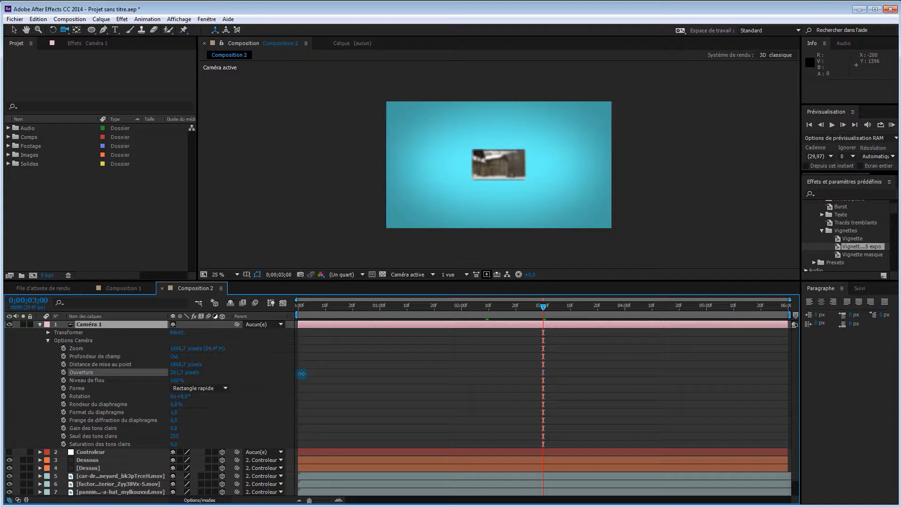
left_click_drag(311, 374, 311, 374)
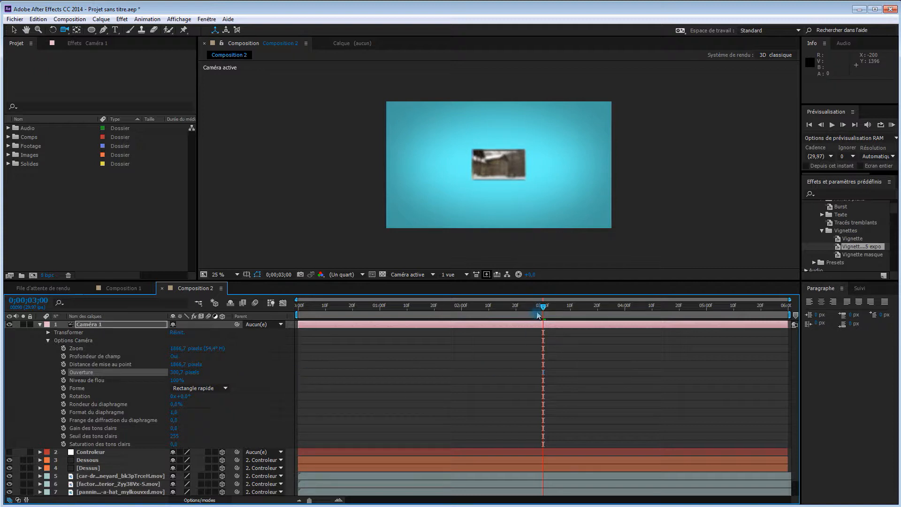
left_click_drag(521, 309, 563, 324)
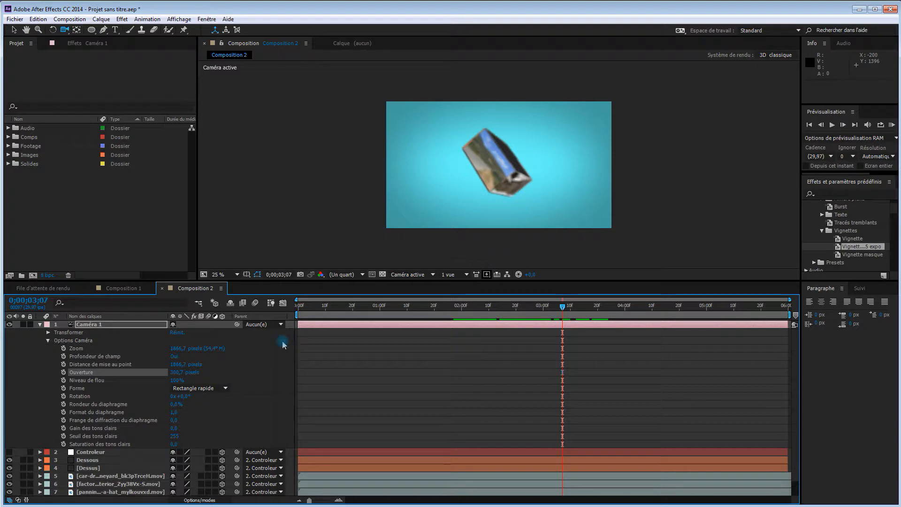
- Try motion blur on Controleur and the six cube faces with Caméra 1's depth of field turned off
left_click(255, 303)
left_click_drag(208, 453, 208, 497)
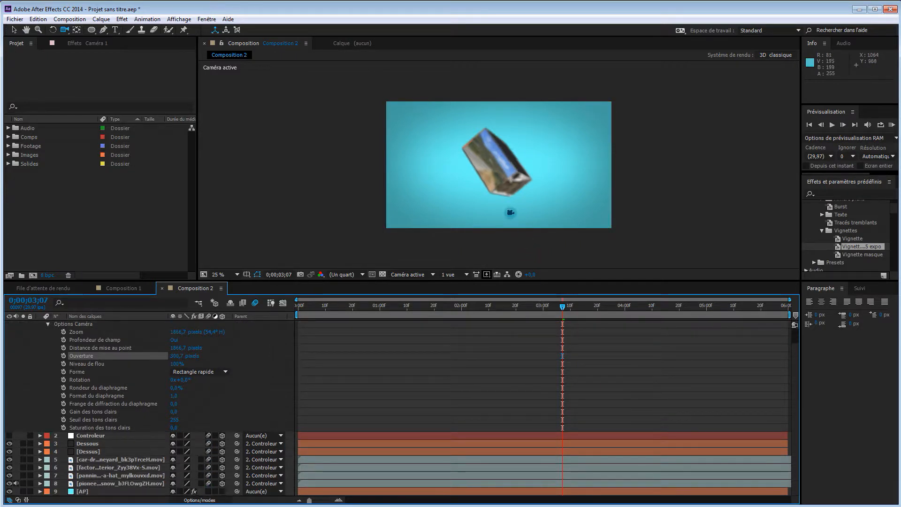
left_click(174, 343)
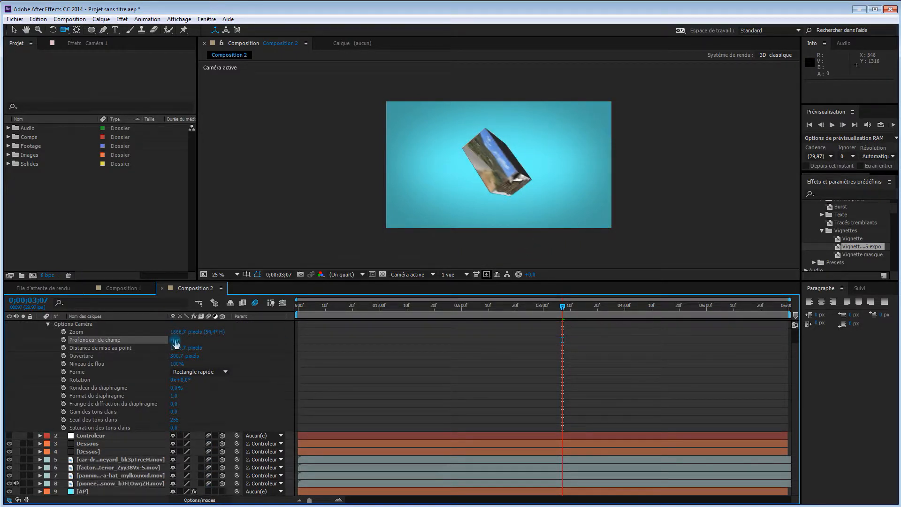
left_click_drag(562, 306, 538, 309)
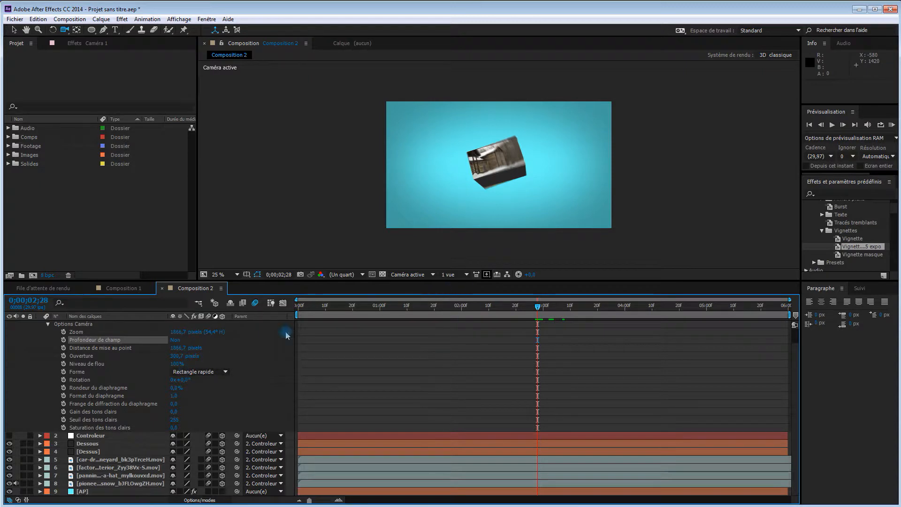
- Turn Caméra 1's depth of field back on and disable motion blur for the composition, Controleur and the cube faces
left_click(176, 340)
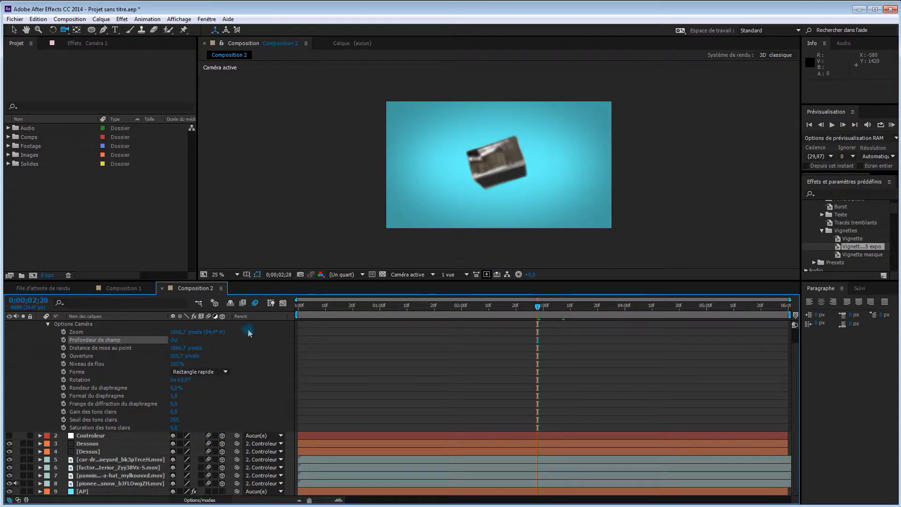
left_click(257, 304)
left_click_drag(208, 439, 210, 465)
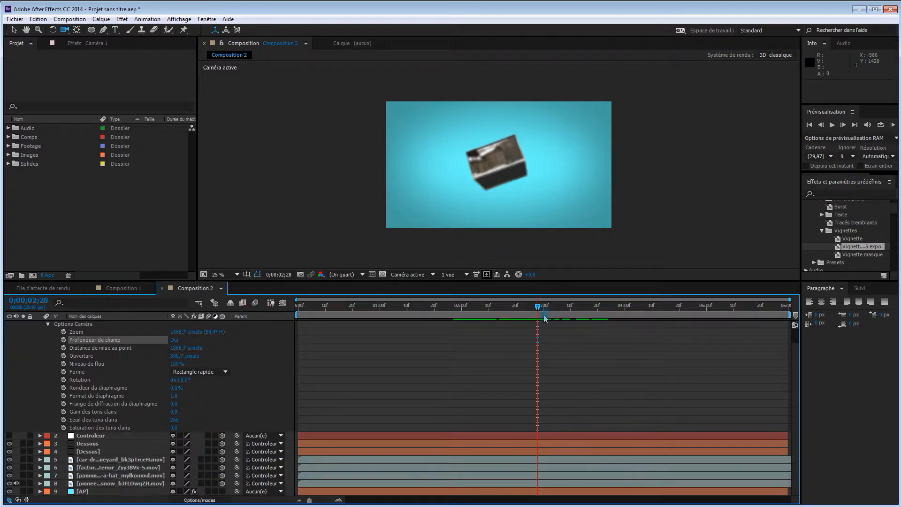
- Scrub the cube transition up to 0;00;04;00, run a RAM preview of the composition, and stop it
left_click_drag(540, 309, 660, 312)
left_click_drag(563, 308, 624, 308)
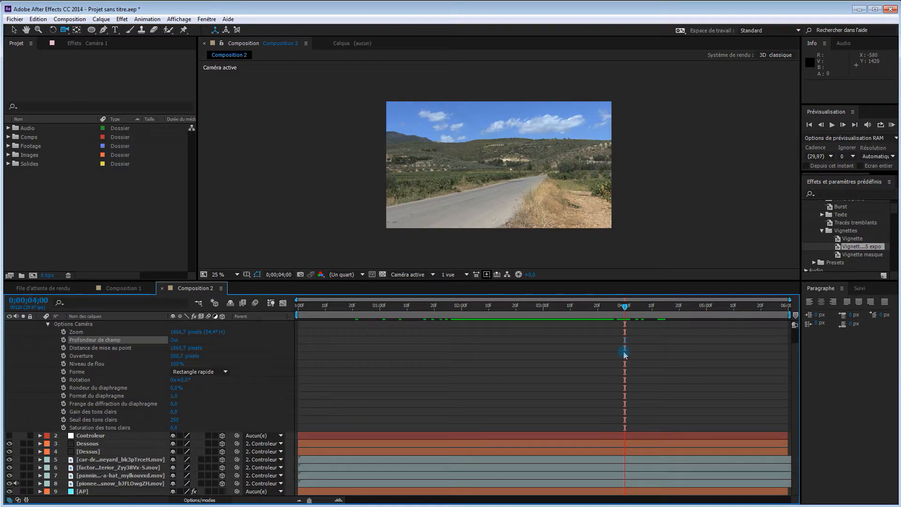
key("KP_0")
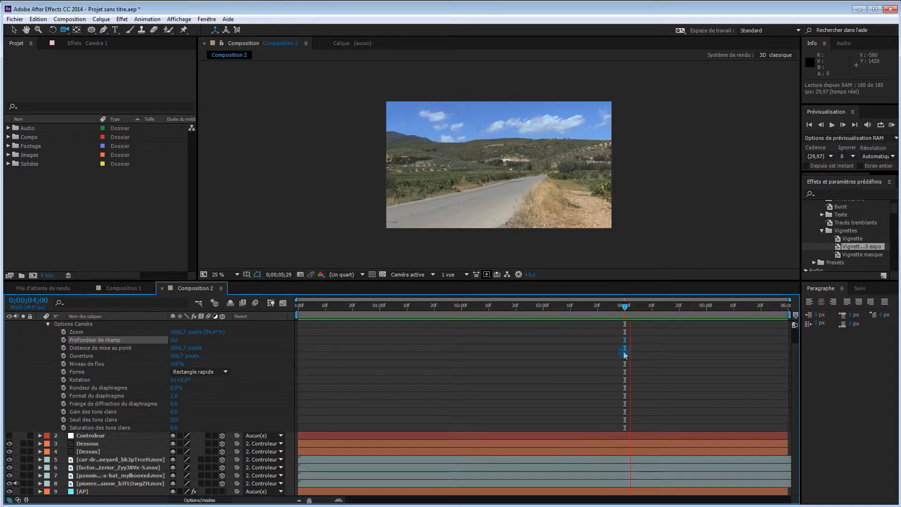
key("space")
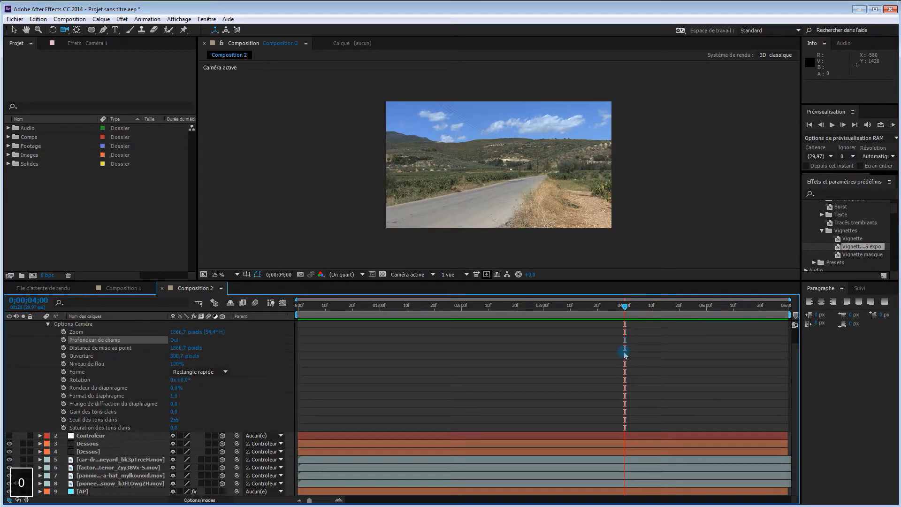
- At 0;00;04;11, try changing Controleur's Y rotation and then its X rotation, undoing each change
left_click_drag(629, 310, 656, 308)
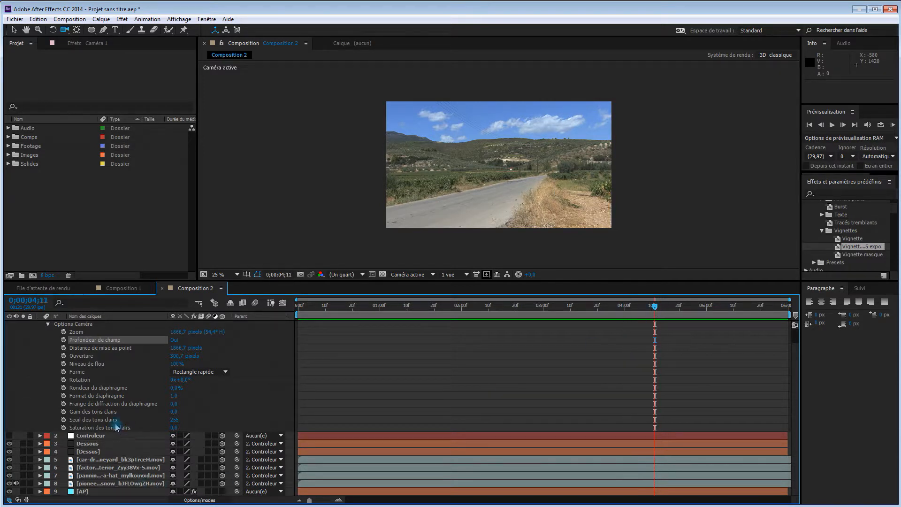
left_click(48, 324)
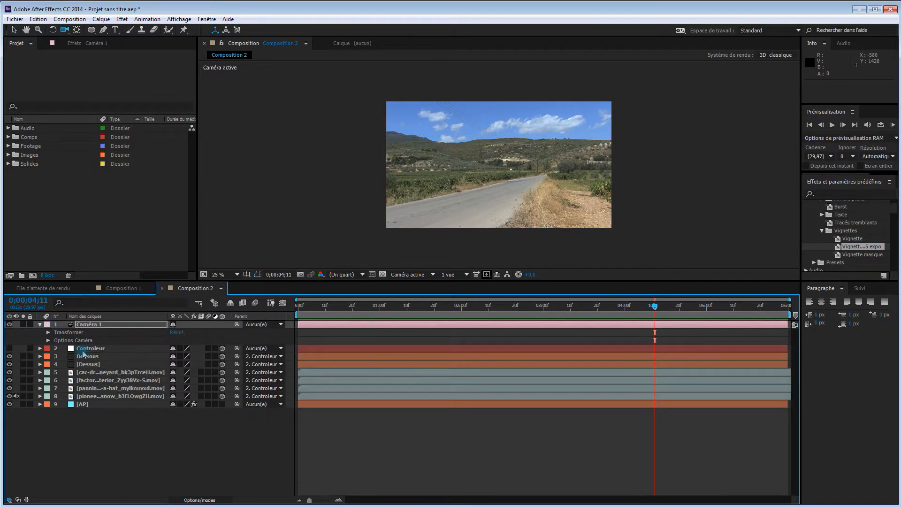
left_click(40, 349)
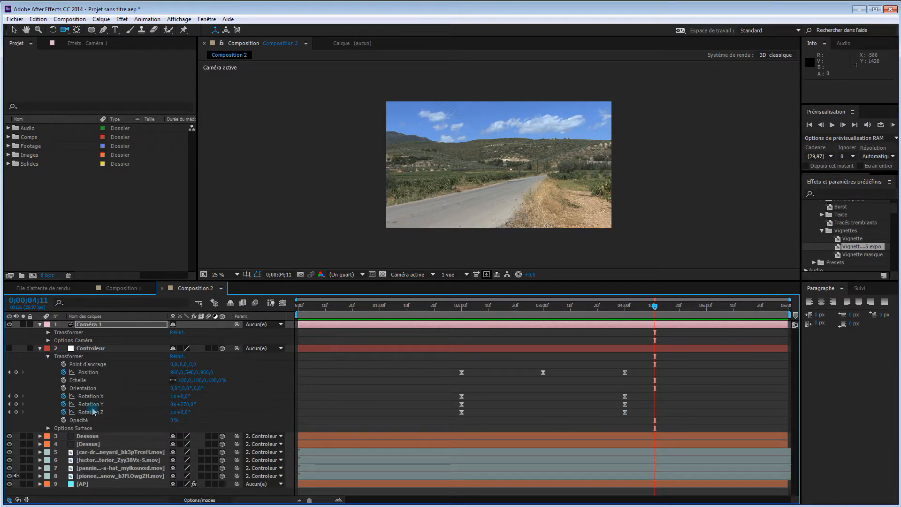
left_click_drag(188, 409, 274, 418)
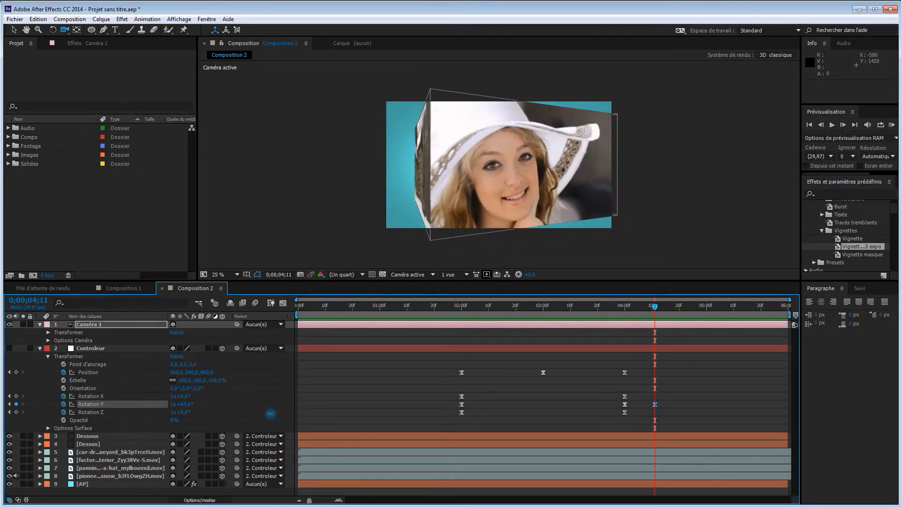
key("ctrl+z")
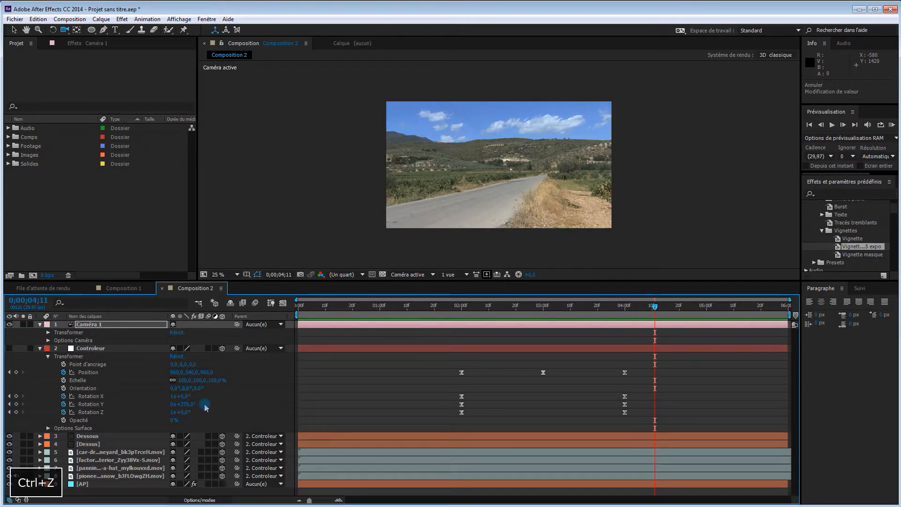
left_click_drag(186, 396, 208, 389)
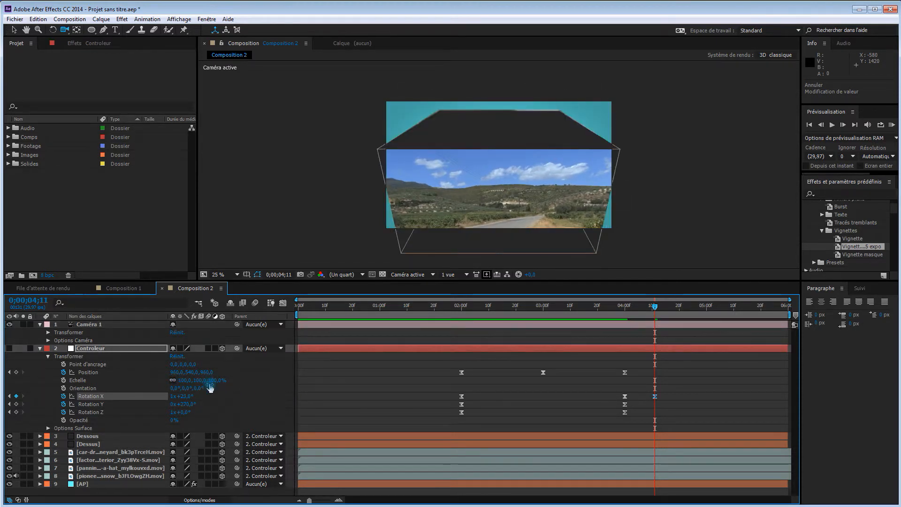
key("ctrl+z")
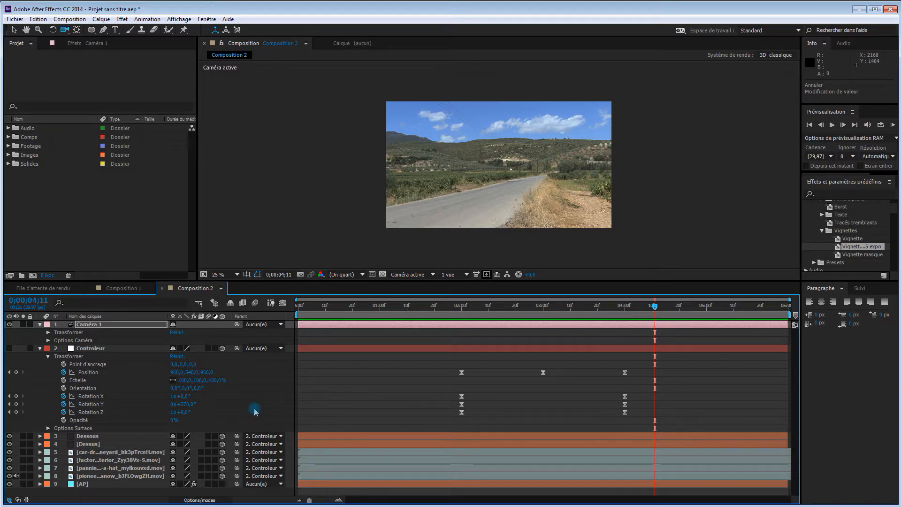
- Scrub through the cube animation, play the example video of rotating title blocks, and close its player window
left_click_drag(436, 309, 650, 341)
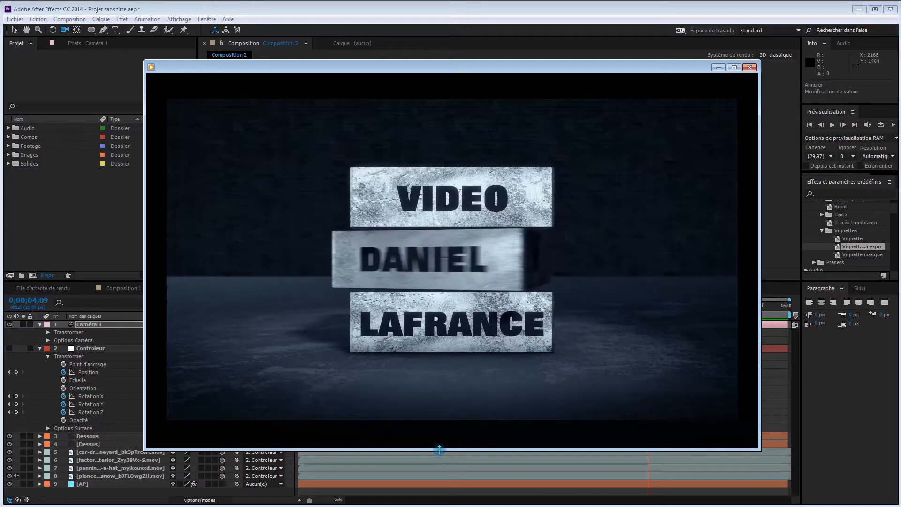
left_click(411, 438)
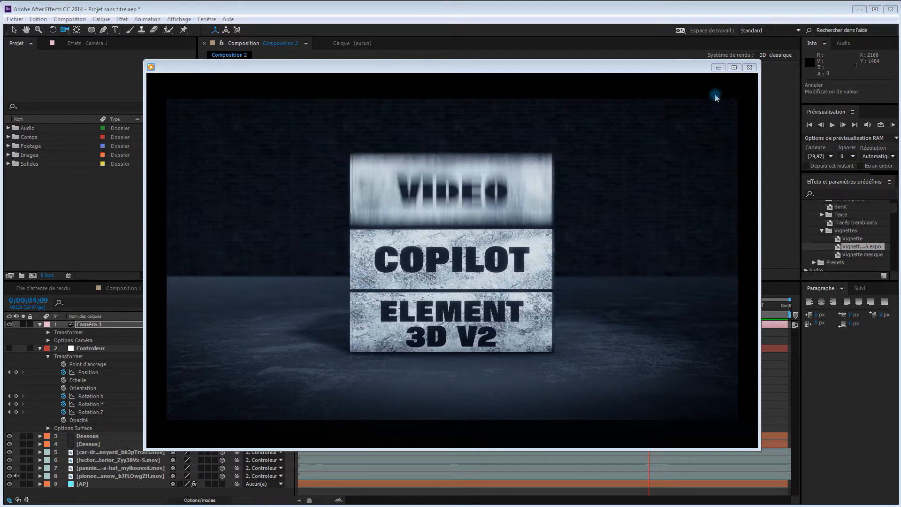
left_click(750, 68)
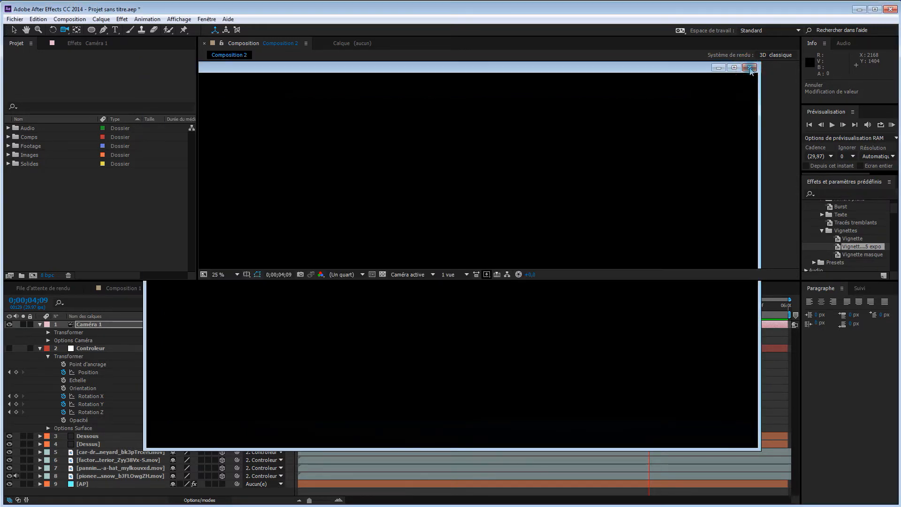
- At 0;00;03;21, try orbiting Caméra 1 around the cube and undo the camera move
left_click_drag(651, 310, 601, 333)
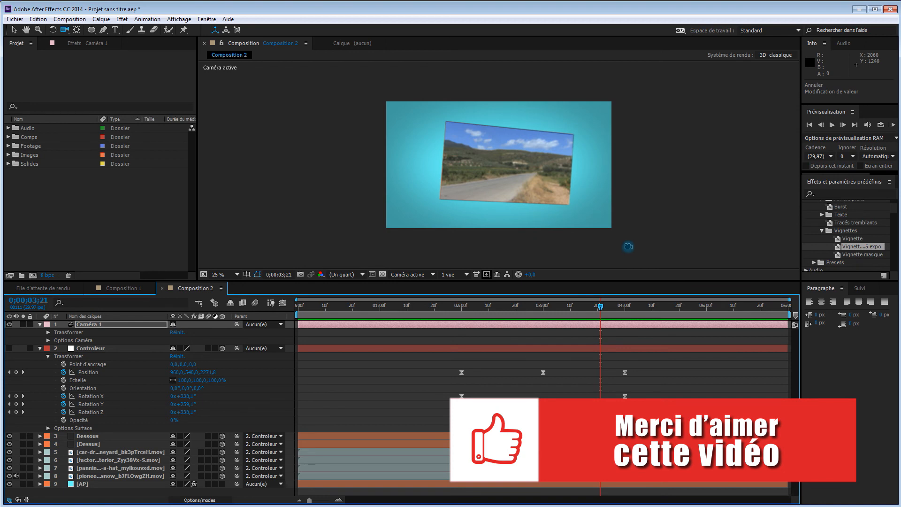
left_click_drag(541, 205, 338, 220)
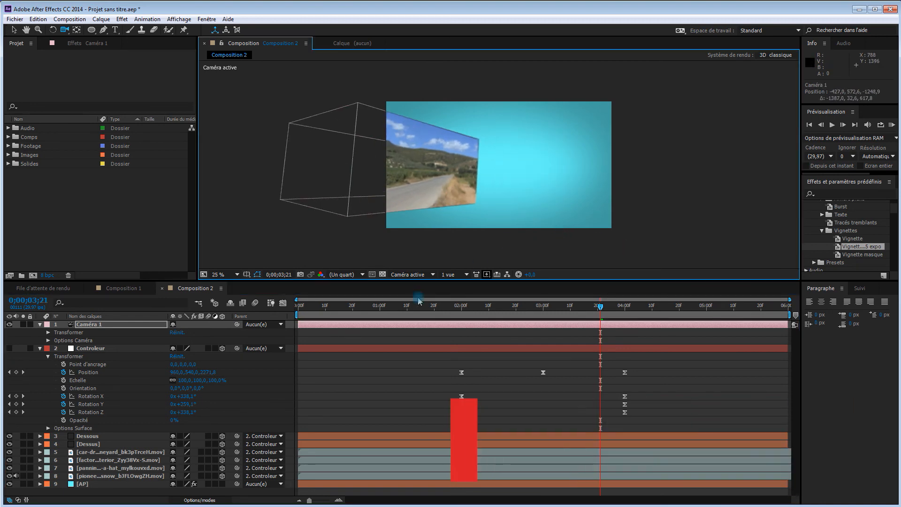
key("ctrl+z")
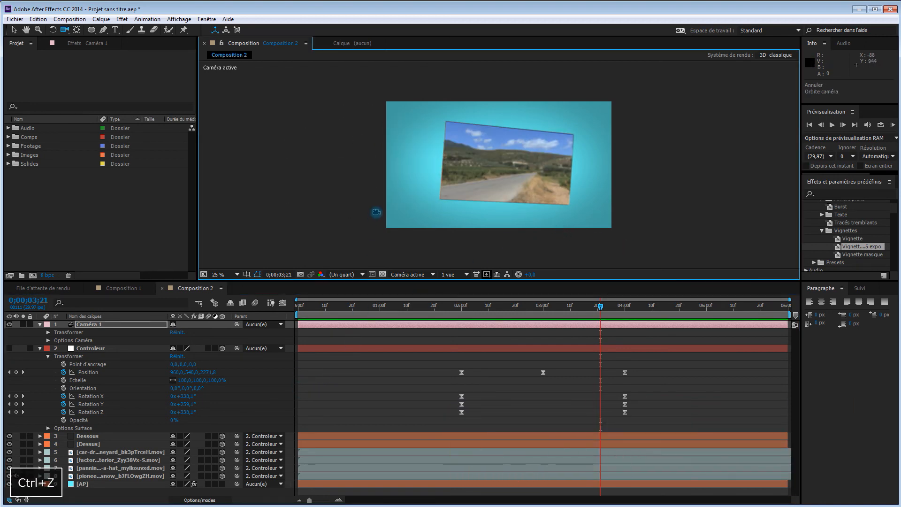